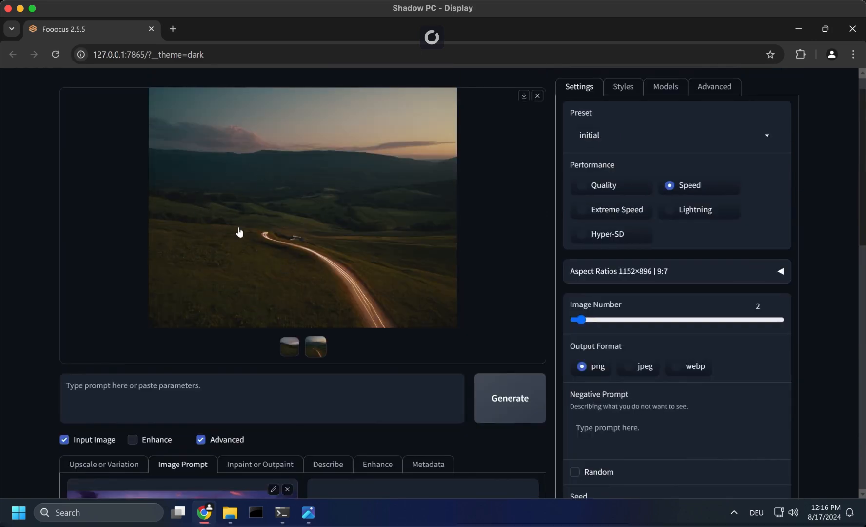
- Compare the generated road landscape with the flower path input image and its image prompt settings
scroll(239, 232, "down", 1)
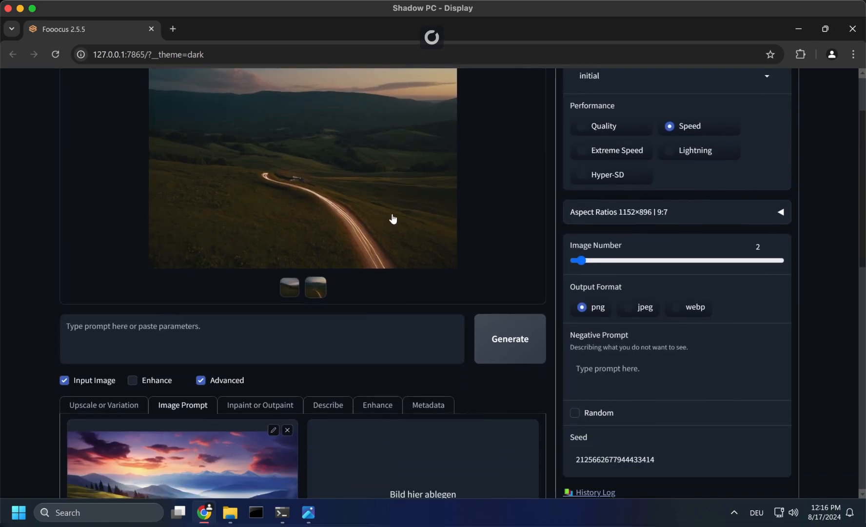
scroll(274, 213, "down", 4)
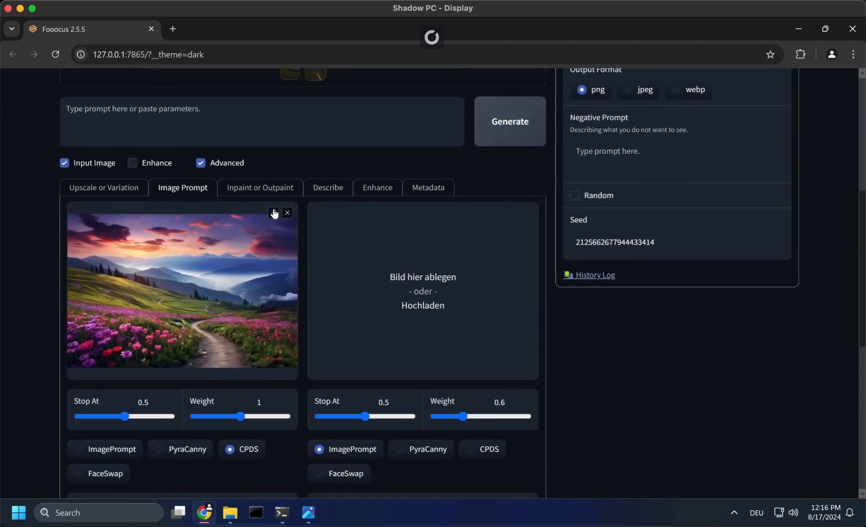
scroll(300, 267, "up", 5)
scroll(352, 199, "down", 4)
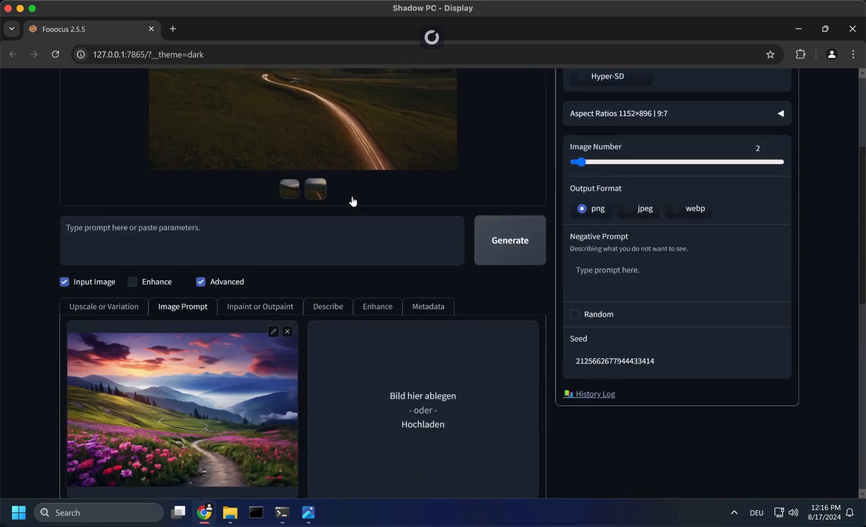
scroll(300, 299, "up", 4)
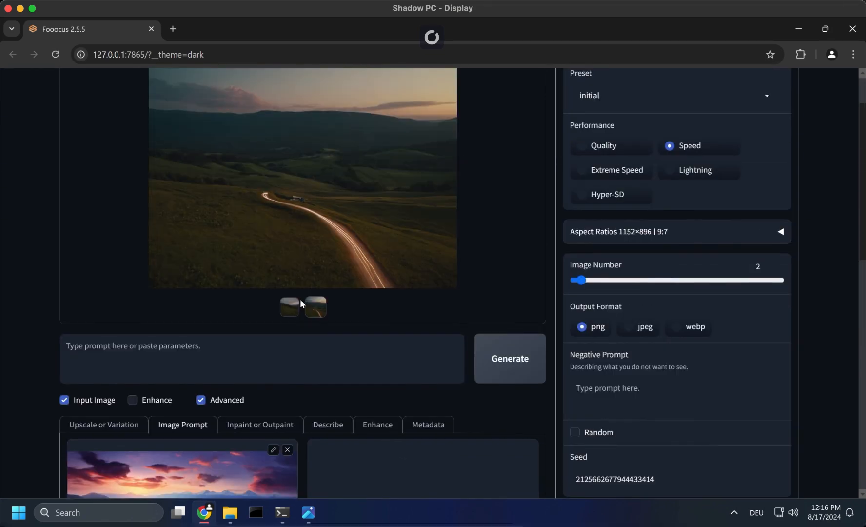
scroll(300, 299, "down", 3)
scroll(300, 299, "up", 2)
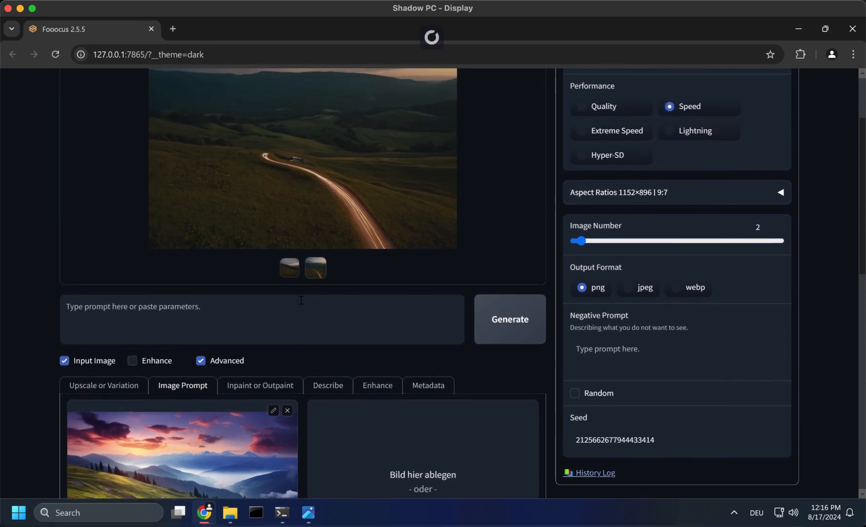
scroll(289, 311, "down", 3)
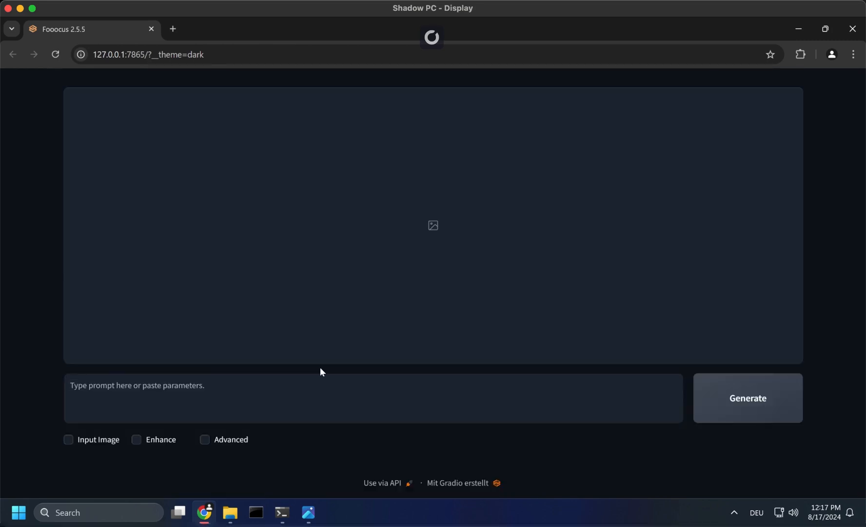
- Enable the Advanced and Input Image options and load the flower path picture into the first Image Prompt slot
left_click(205, 439)
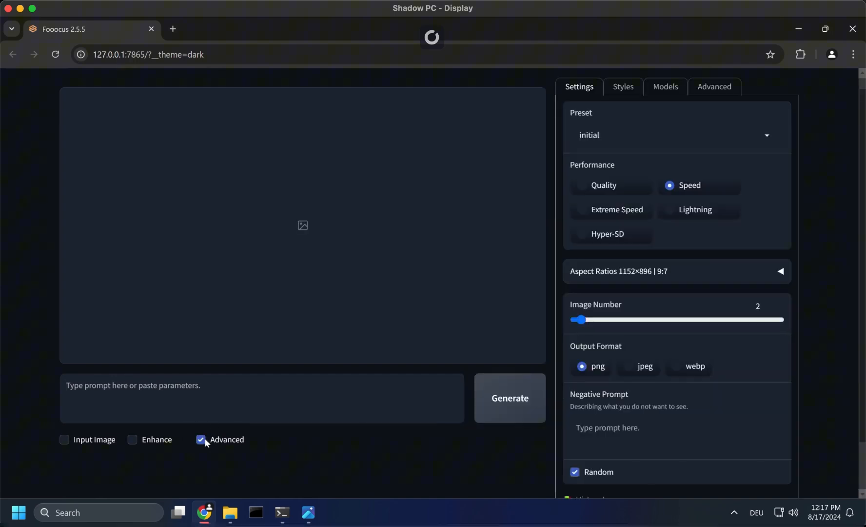
left_click(64, 439)
scroll(66, 439, "down", 3)
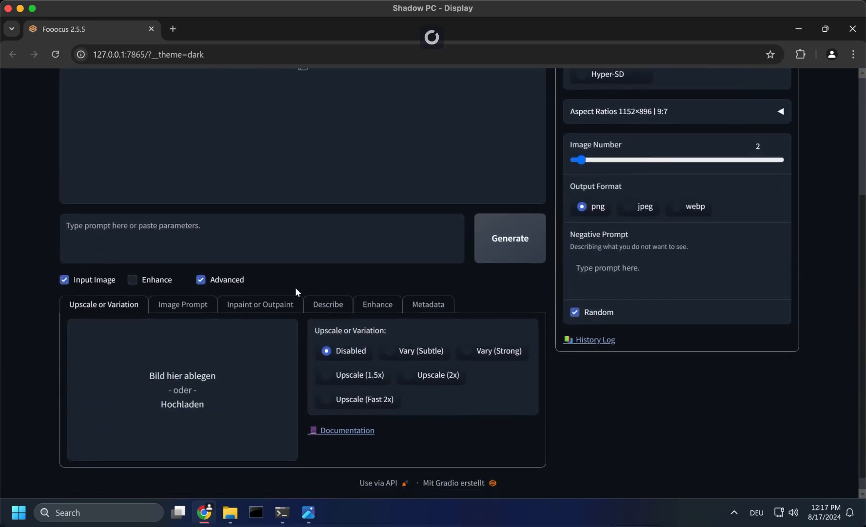
left_click(189, 310)
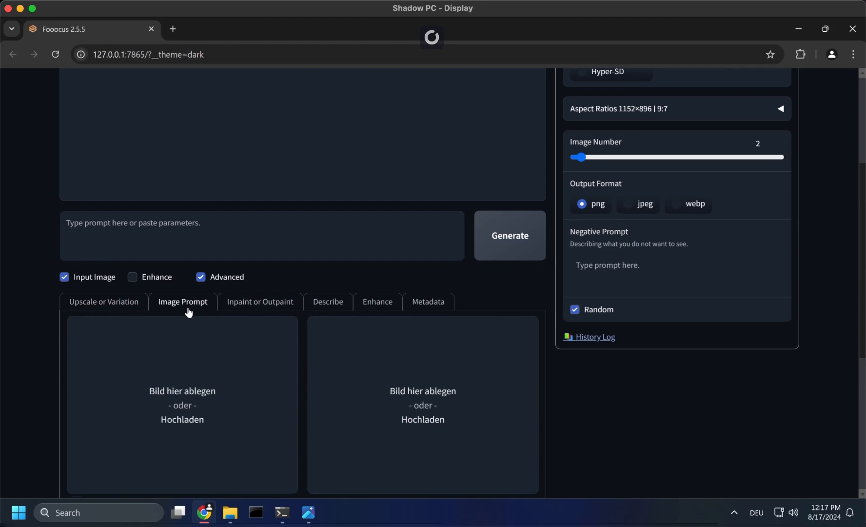
scroll(188, 312, "down", 3)
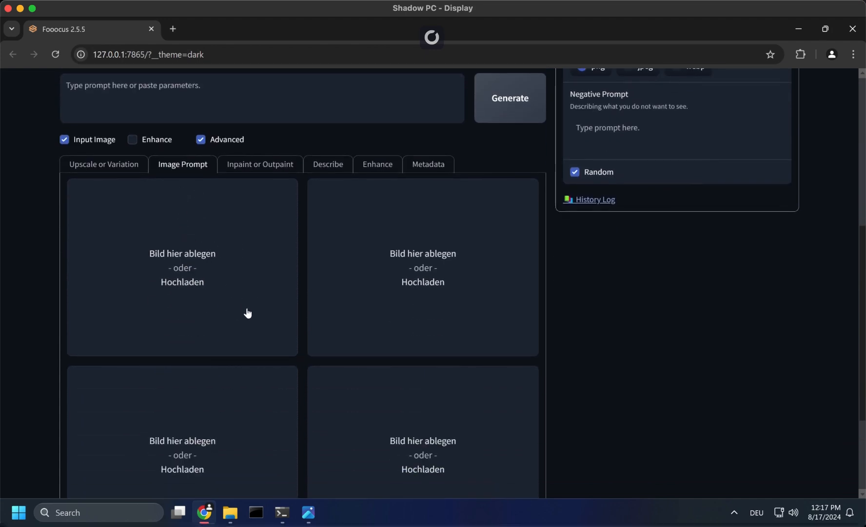
scroll(233, 320, "down", 3)
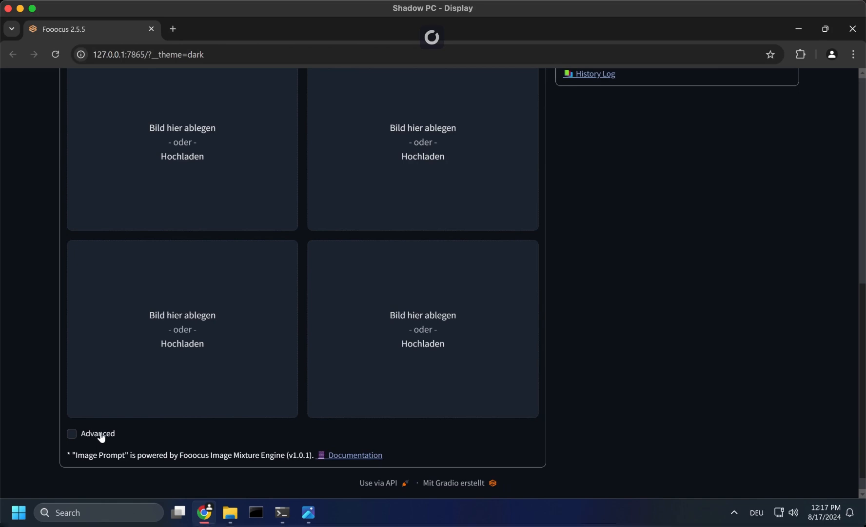
scroll(215, 394, "up", 4)
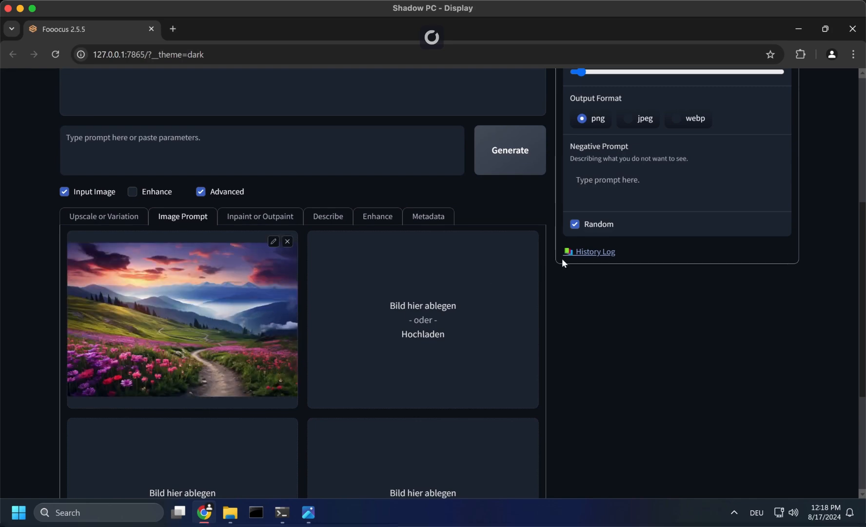
- Turn off the random seed and generate images from the flower path image prompt without a text prompt
left_click(576, 224)
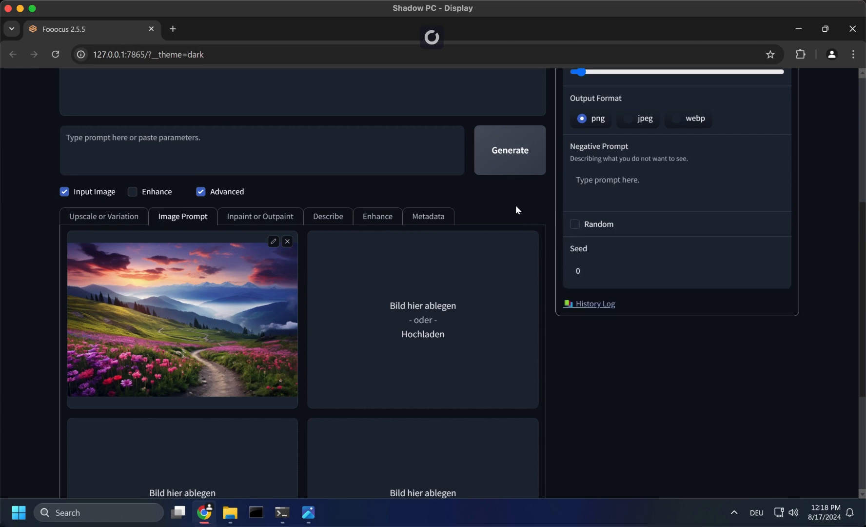
scroll(517, 209, "up", 2)
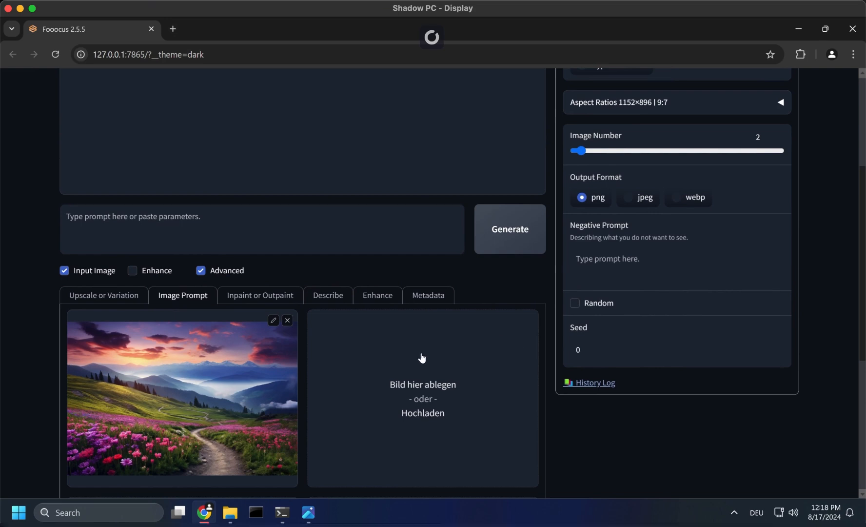
left_click(497, 236)
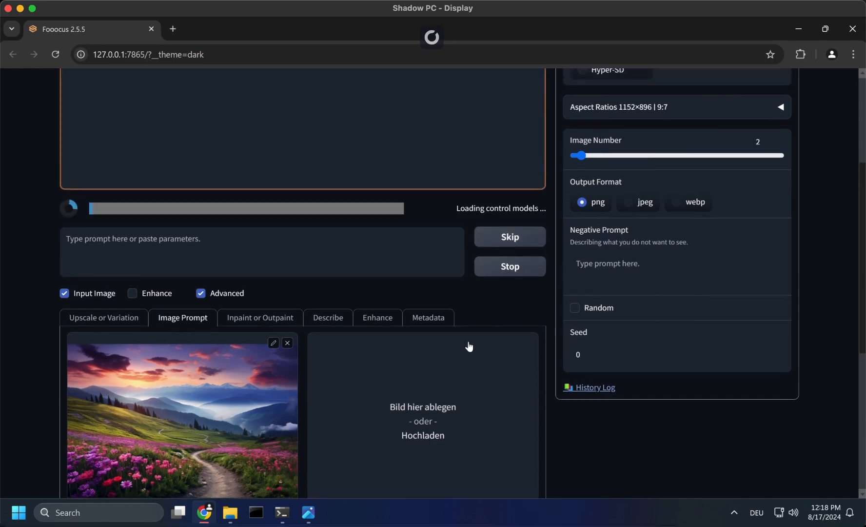
scroll(468, 344, "up", 4)
scroll(468, 344, "down", 3)
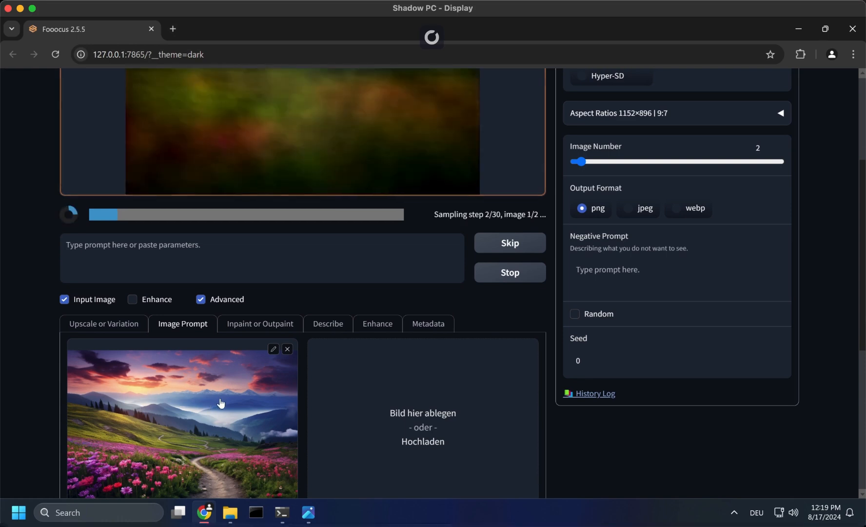
- Enable the advanced controls for the image prompt slots
scroll(102, 389, "down", 5)
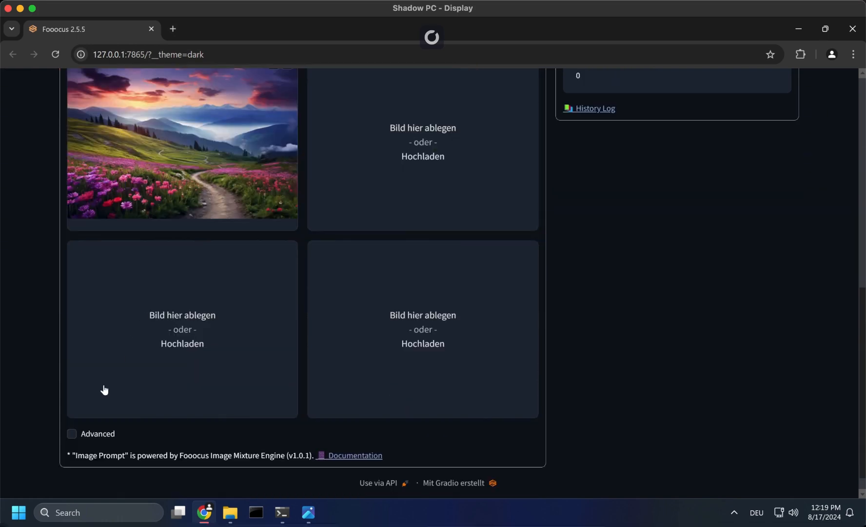
left_click(72, 435)
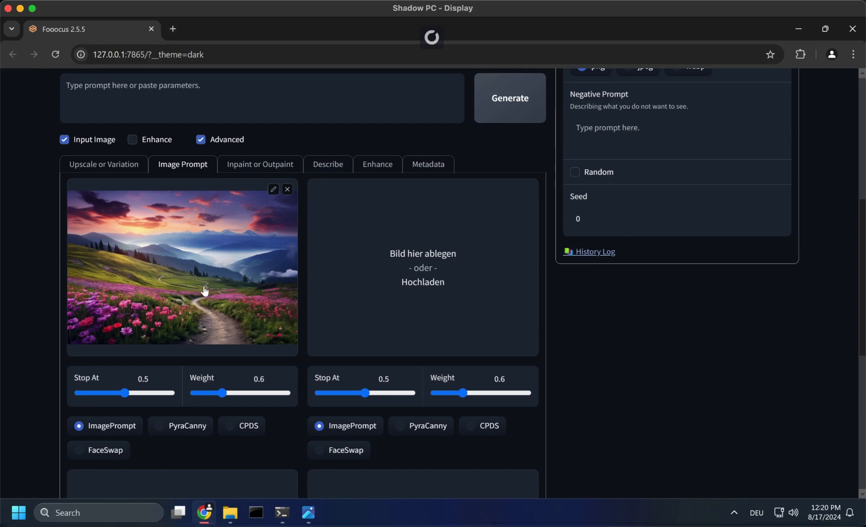
scroll(200, 332, "up", 1)
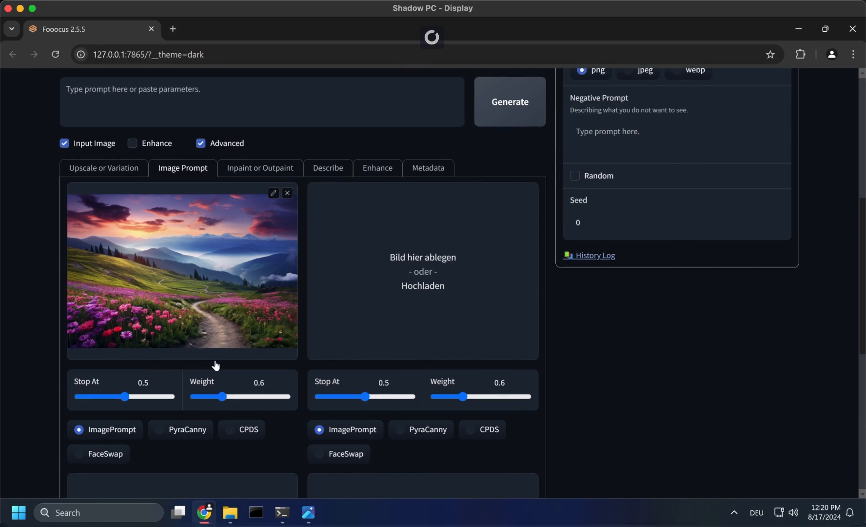
- Raise the first image prompt's weight to 1.015 and generate the images again
scroll(204, 329, "up", 6)
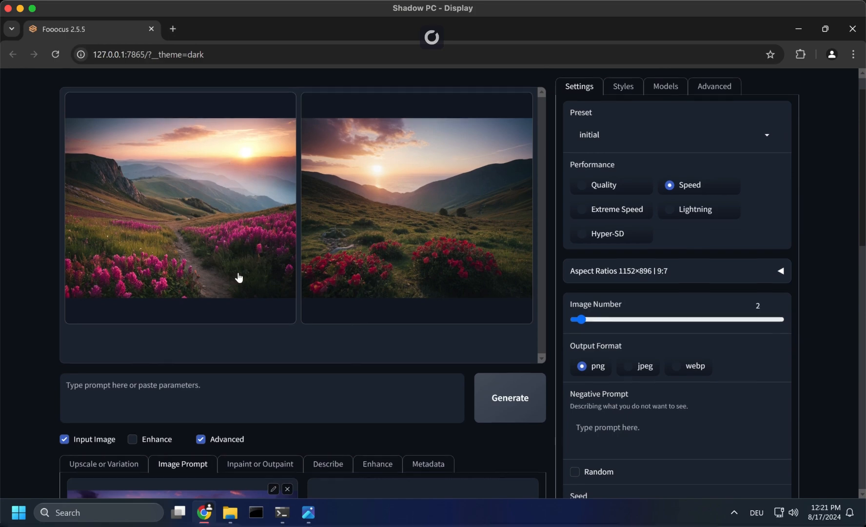
scroll(205, 290, "down", 6)
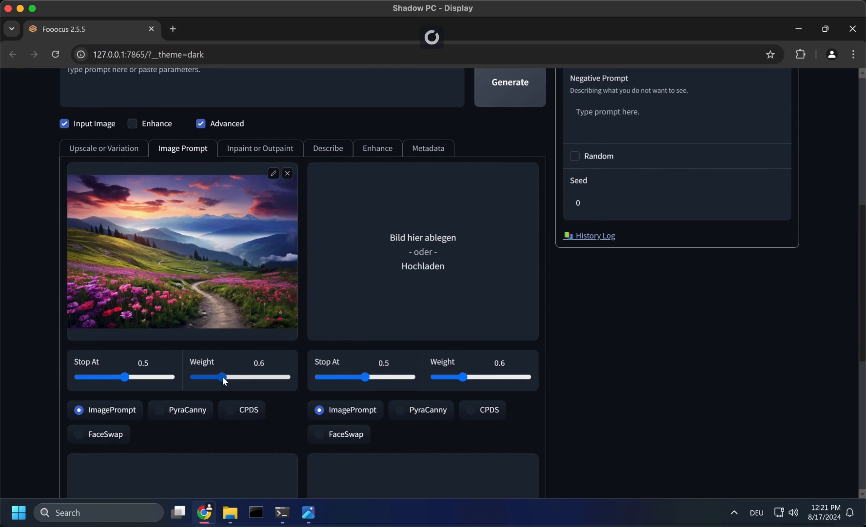
left_click_drag(223, 376, 241, 376)
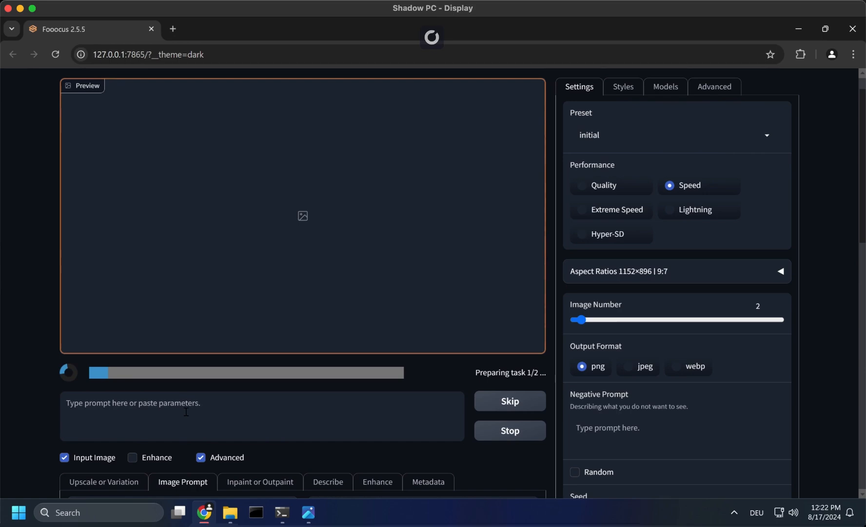
- Examine the newly generated landscapes and compare them with the original flower path image and its weight setting
scroll(248, 397, "down", 3)
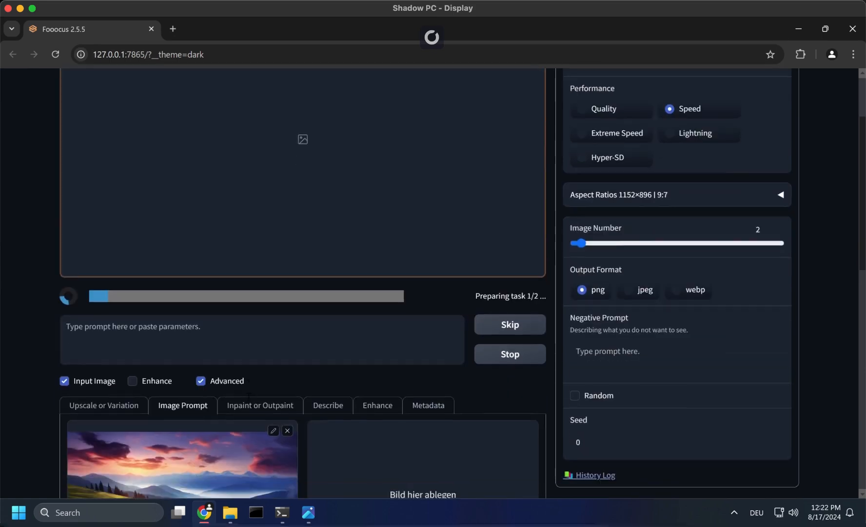
scroll(249, 397, "down", 3)
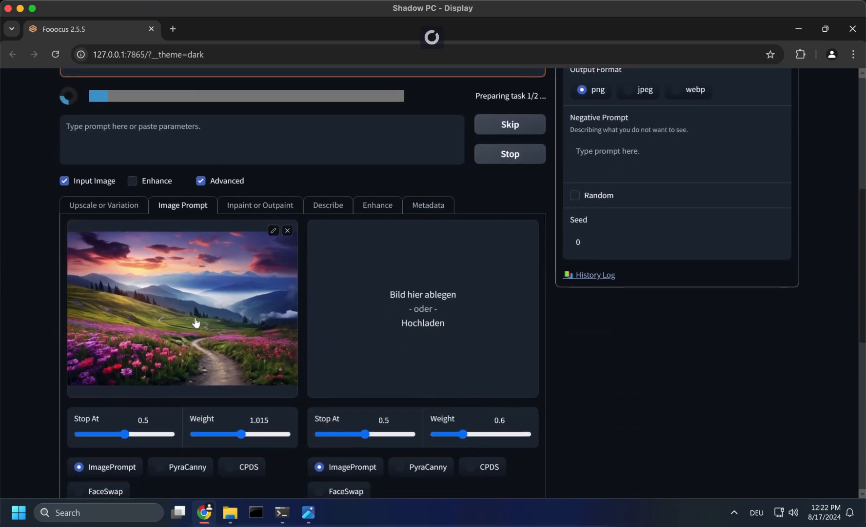
scroll(175, 328, "up", 3)
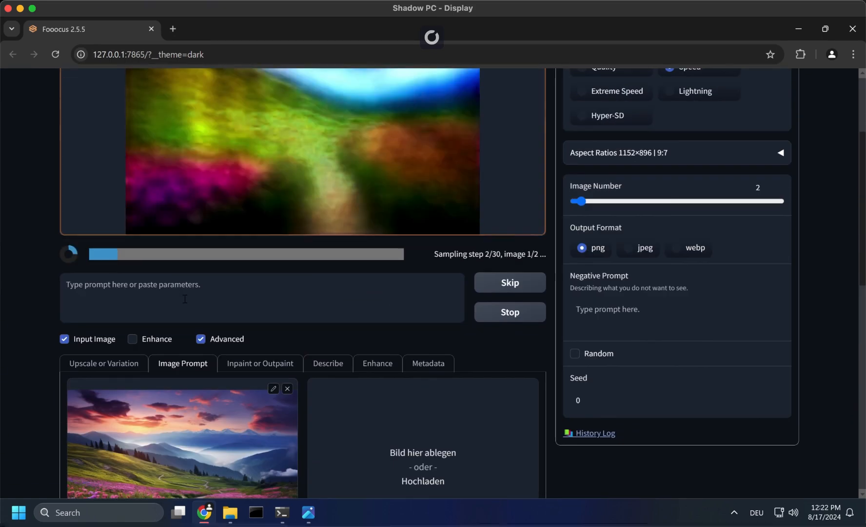
scroll(185, 307, "down", 2)
scroll(185, 307, "up", 2)
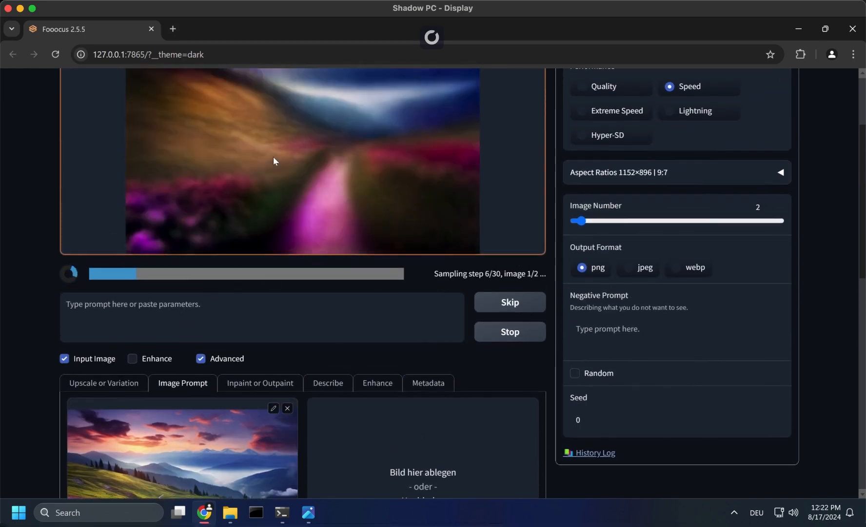
scroll(273, 321, "down", 3)
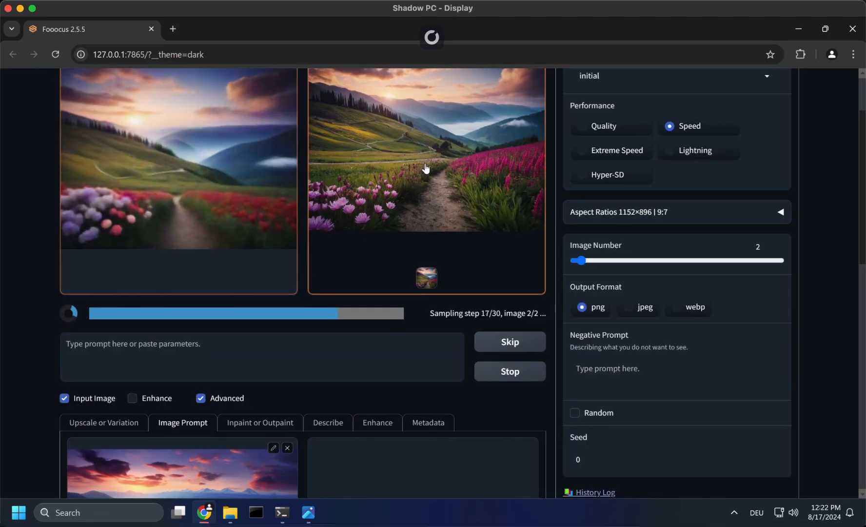
scroll(429, 191, "up", 2)
scroll(399, 239, "down", 2)
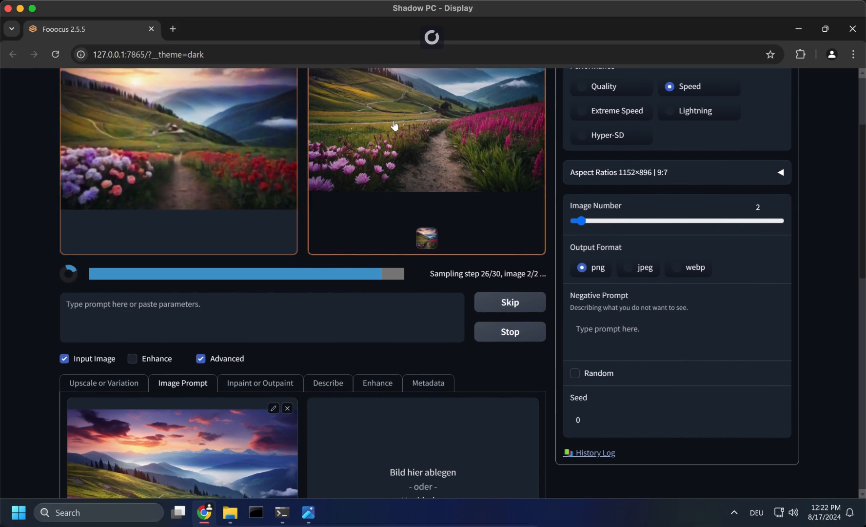
scroll(348, 290, "down", 5)
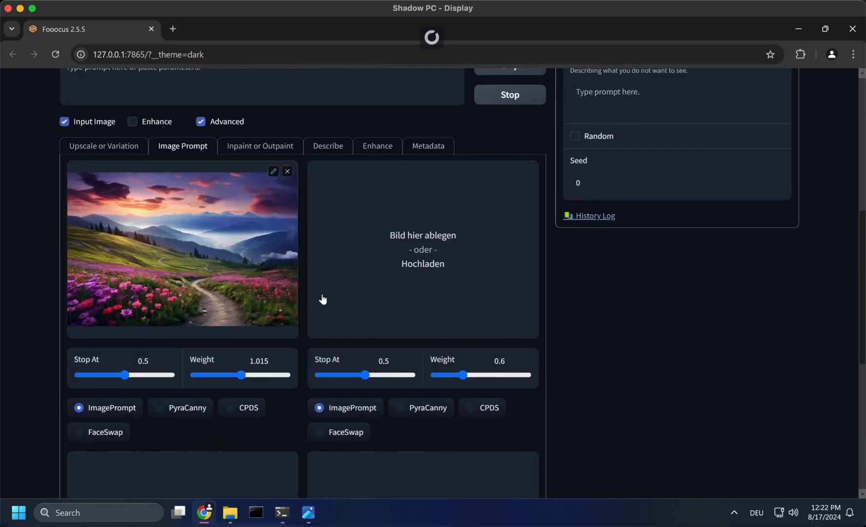
scroll(322, 297, "up", 2)
scroll(369, 388, "up", 3)
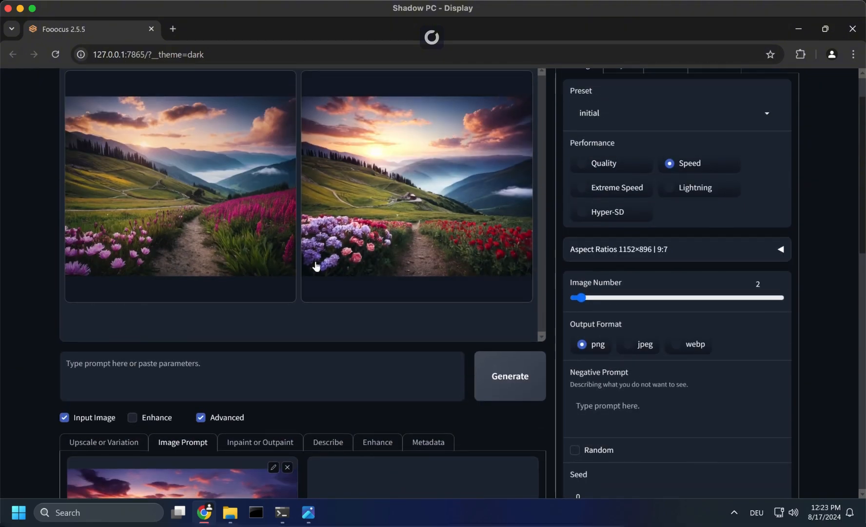
scroll(315, 266, "down", 2)
scroll(464, 351, "up", 1)
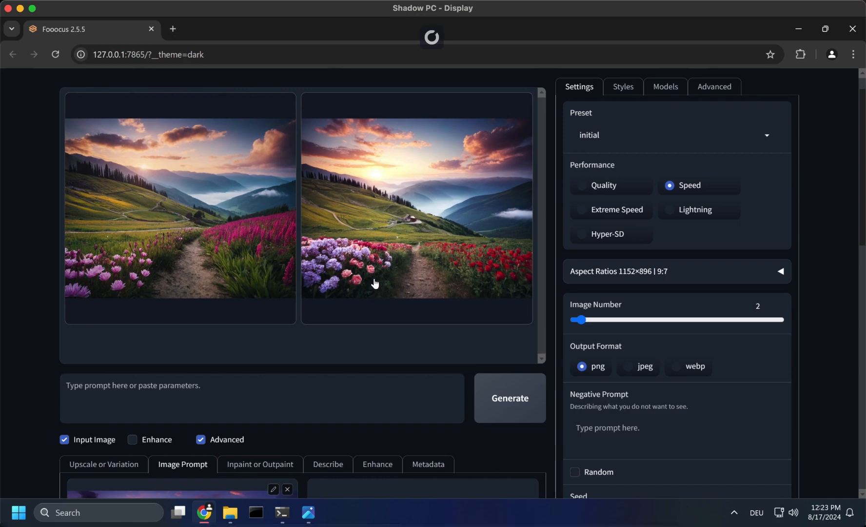
- Enter the text prompt "beautiful mountain path" and generate images from it together with the input image
left_click(307, 400)
type("beautifu")
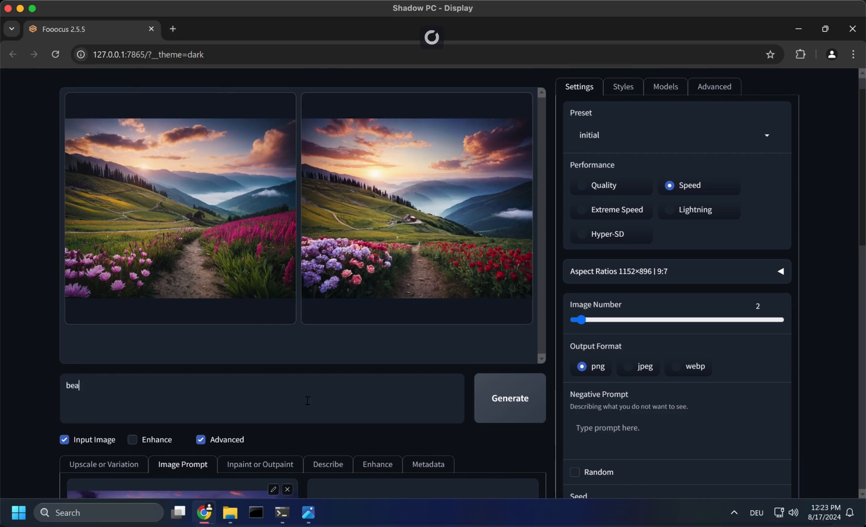
type("l mountain path")
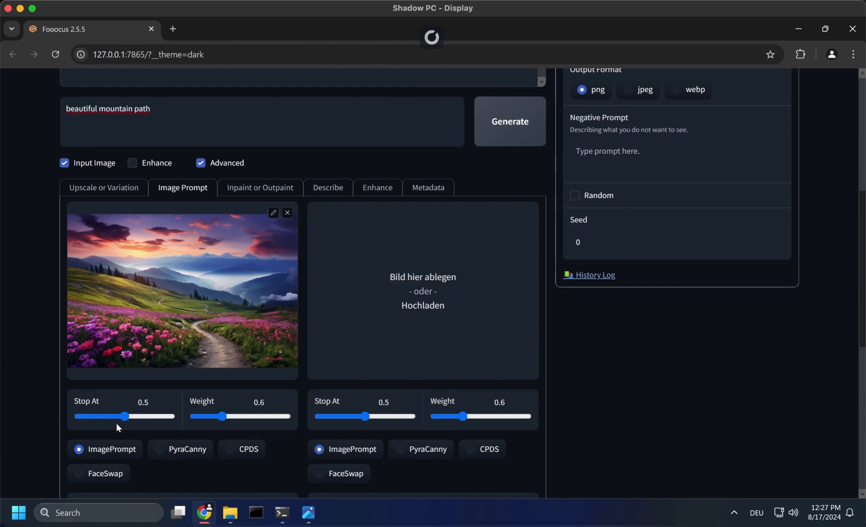
left_click(489, 142)
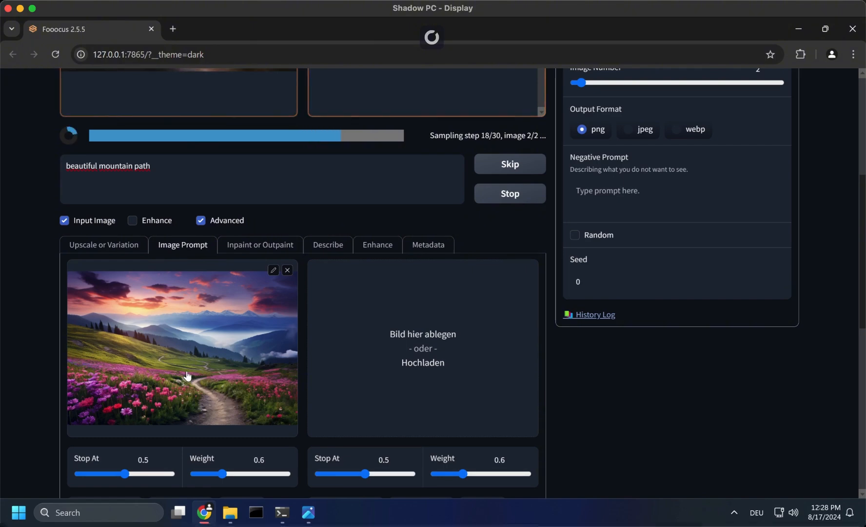
scroll(188, 375, "up", 3)
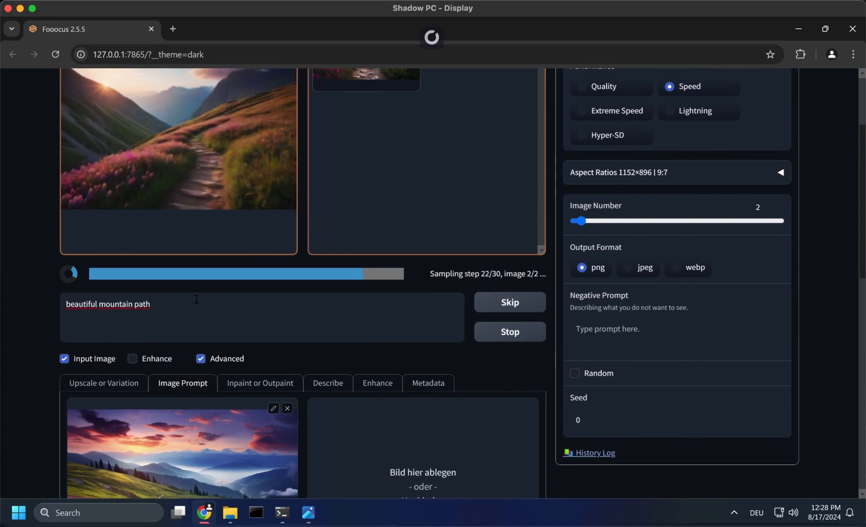
- Compare the newly generated mountain path images with the flower path input image
scroll(177, 313, "down", 3)
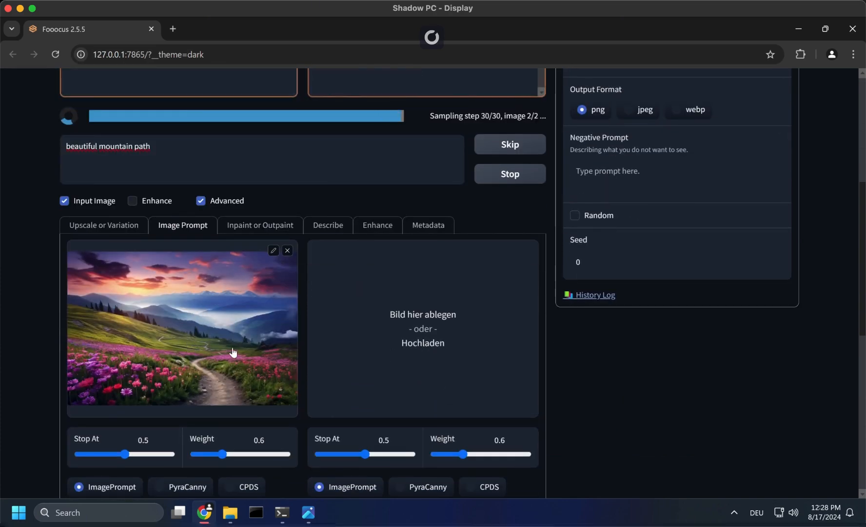
scroll(230, 327, "up", 2)
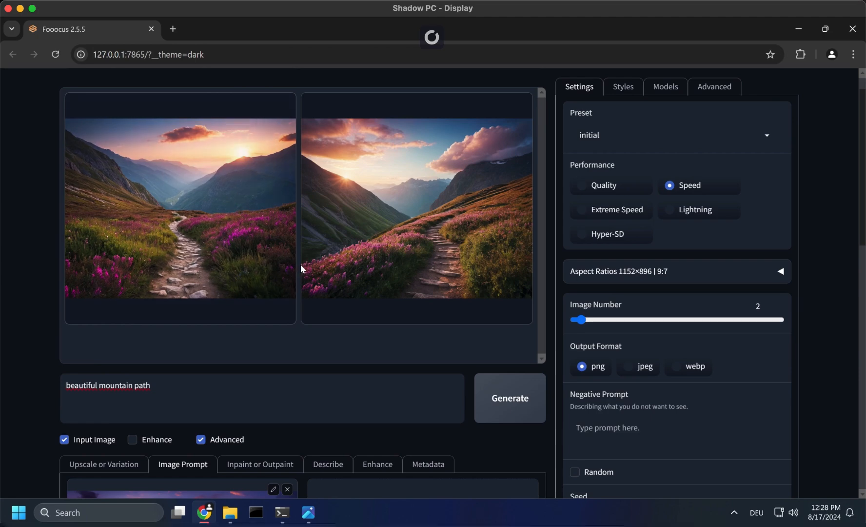
scroll(223, 459, "down", 2)
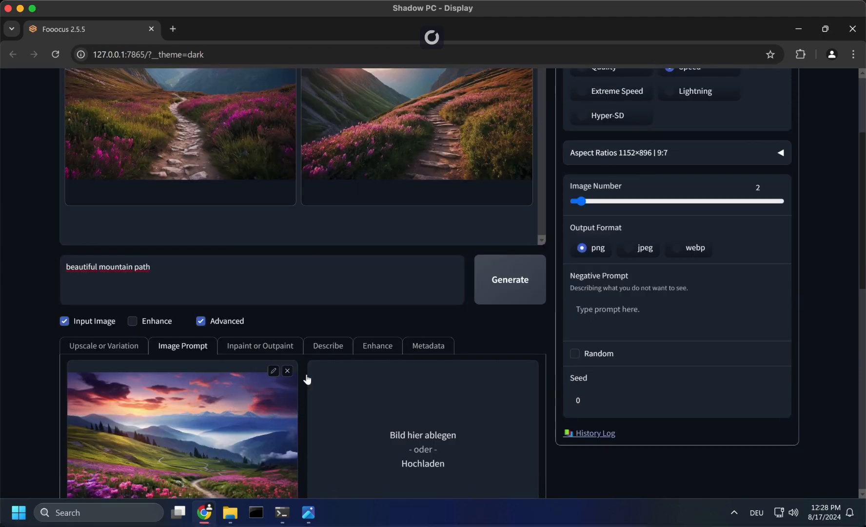
scroll(306, 377, "up", 2)
scroll(294, 443, "down", 2)
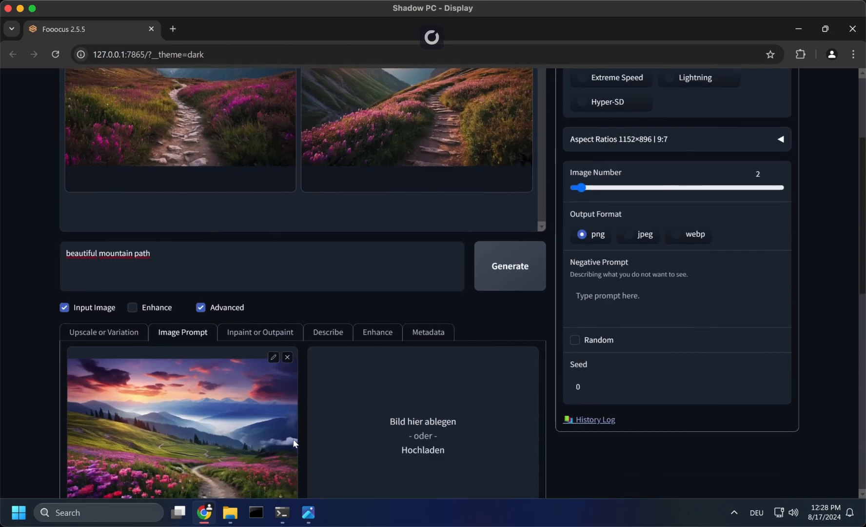
scroll(225, 216, "up", 2)
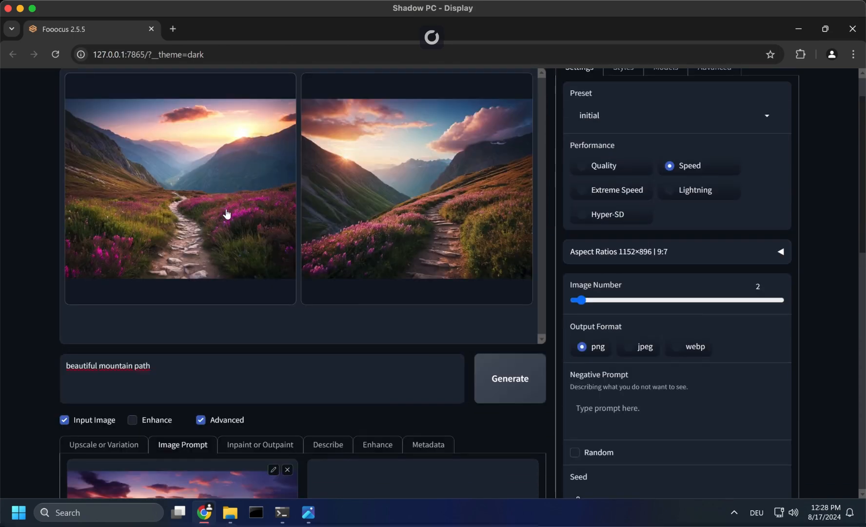
- Set the first image prompt's weight to 0.815 and generate images with the prompt "beautiful mountain path with house"
scroll(256, 289, "down", 3)
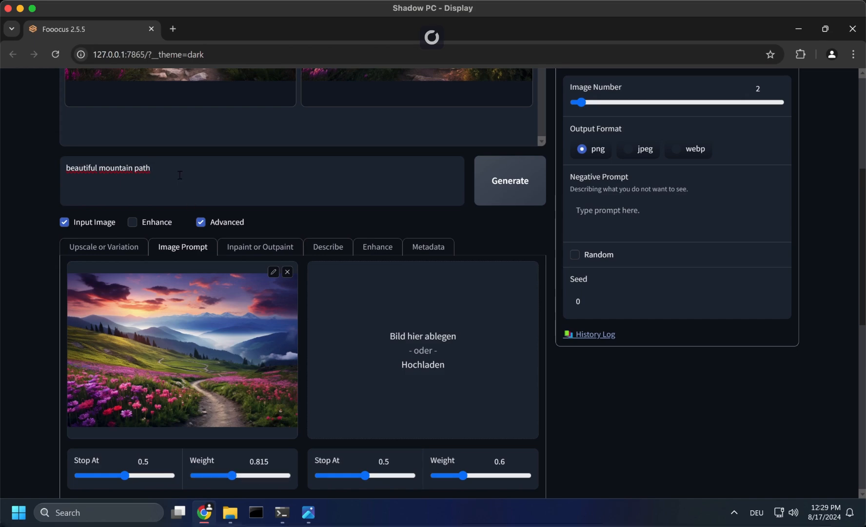
type("wi")
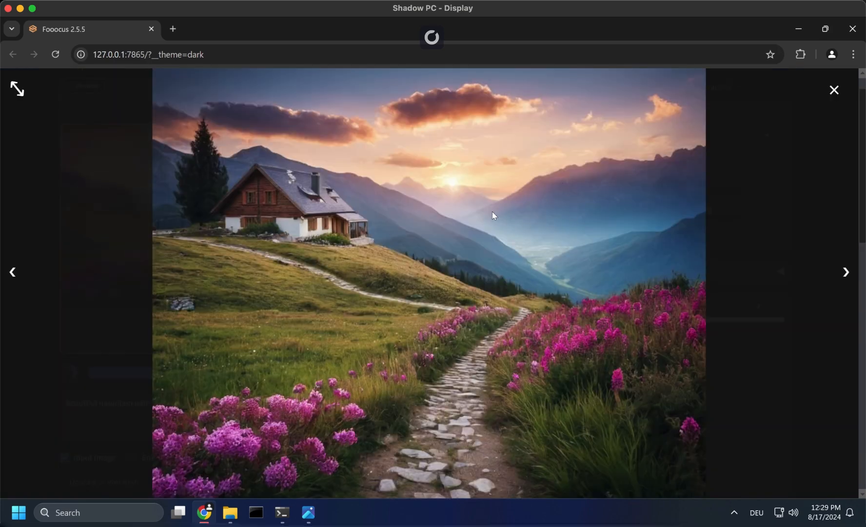
left_click(376, 243)
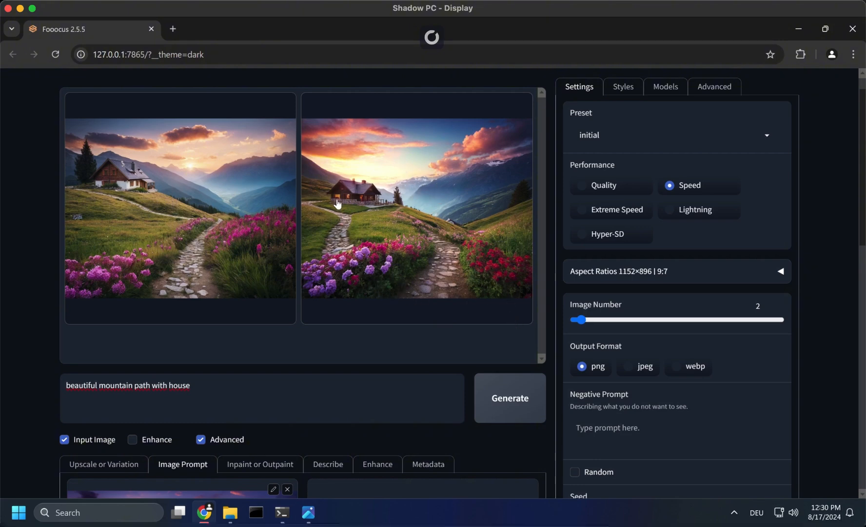
scroll(88, 414, "down", 6)
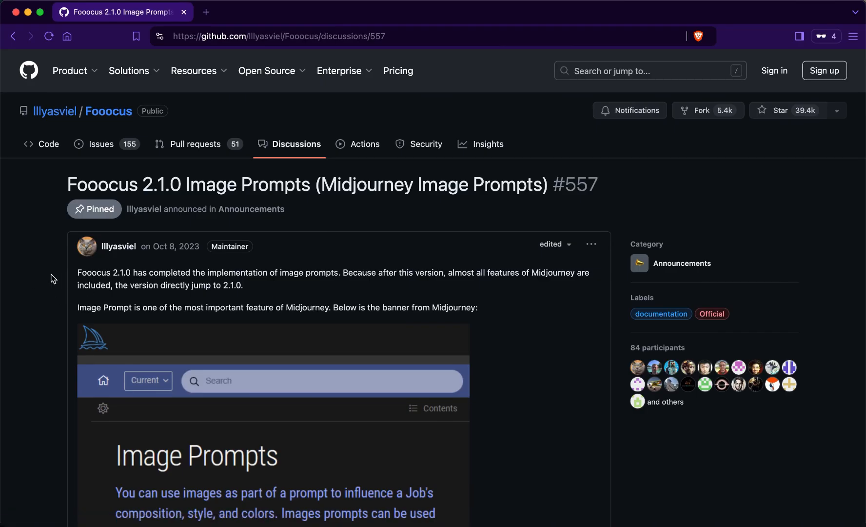
- Switch to the GitHub discussion on Fooocus Image Prompts and read the advanced section on PyraCanny and CPDS
scroll(54, 279, "down", 1)
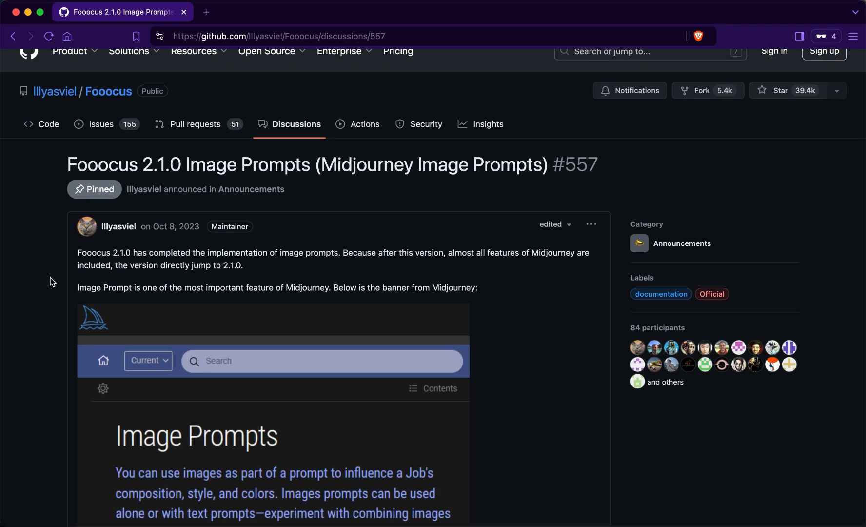
scroll(50, 276, "down", 20)
scroll(50, 277, "down", 20)
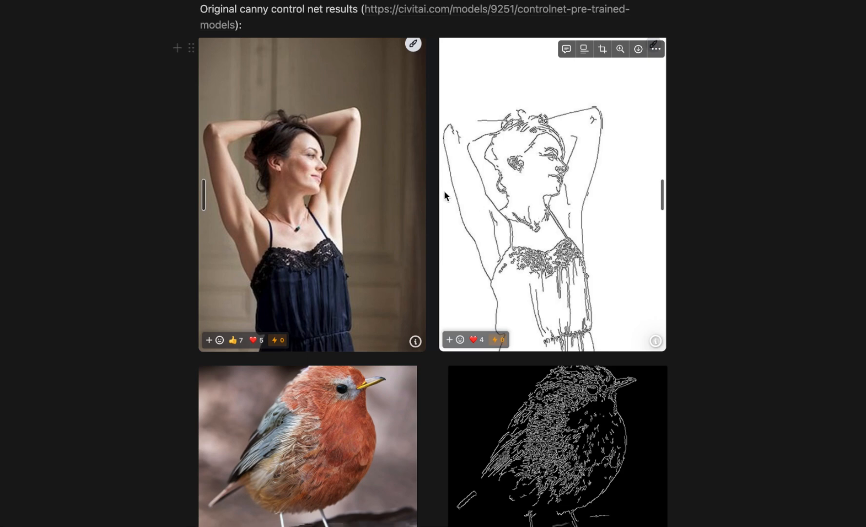
scroll(418, 371, "down", 2)
scroll(329, 394, "down", 2)
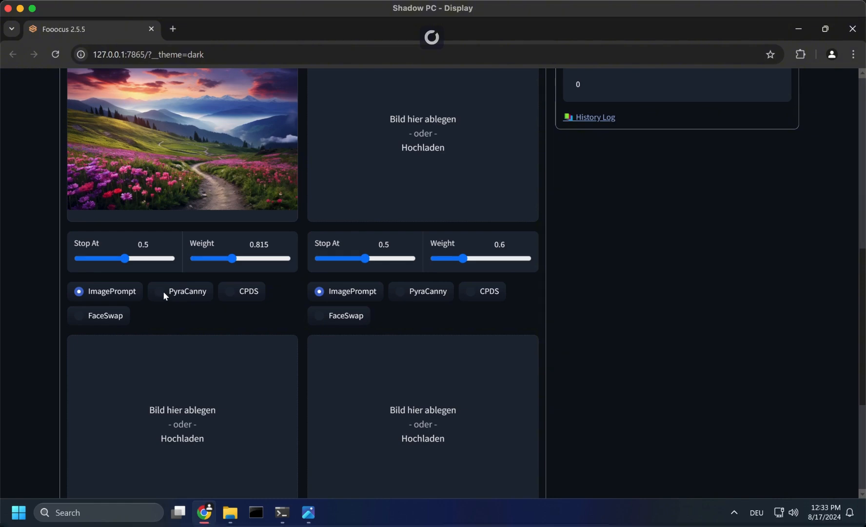
- Switch the first image prompt to PyraCanny in Fooocus and generate images with an empty text prompt
left_click(163, 291)
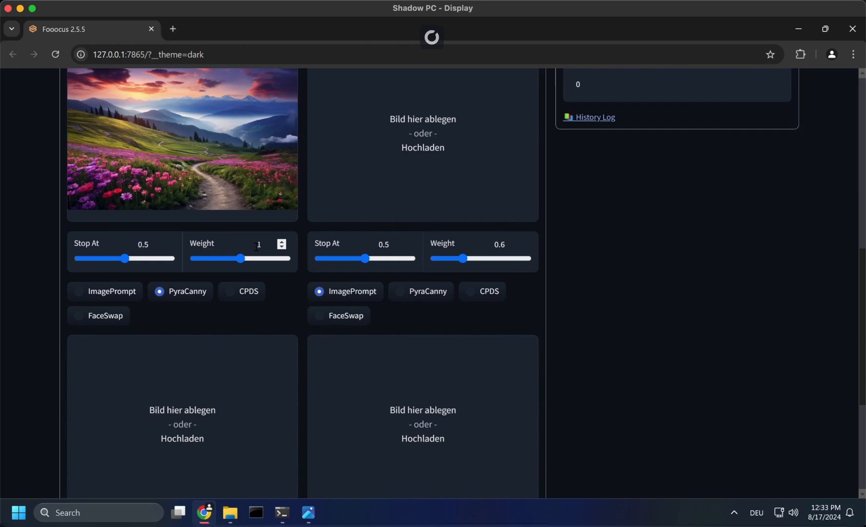
scroll(254, 246, "up", 9)
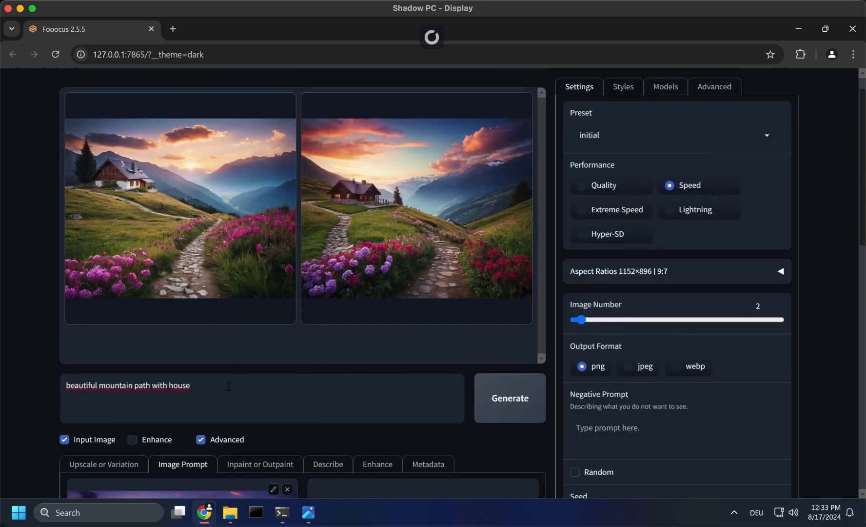
key("ctrl+a")
key("BackSpace")
key("ctrl+Return")
- Compare the structure of the PyraCanny images with the flower path input image
scroll(186, 361, "down", 5)
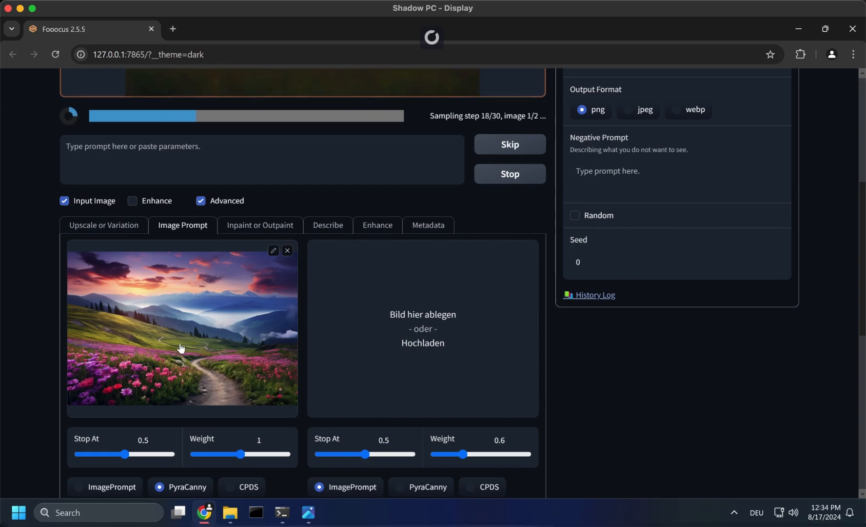
scroll(341, 314, "up", 3)
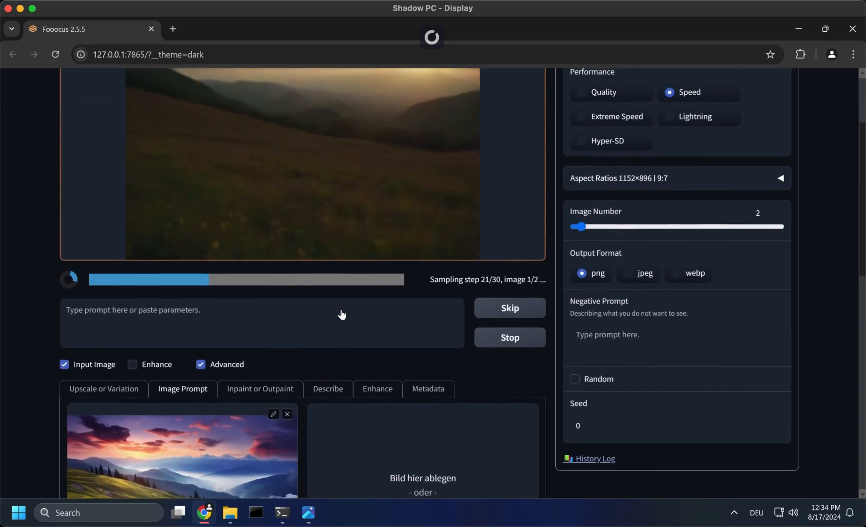
scroll(293, 380, "down", 2)
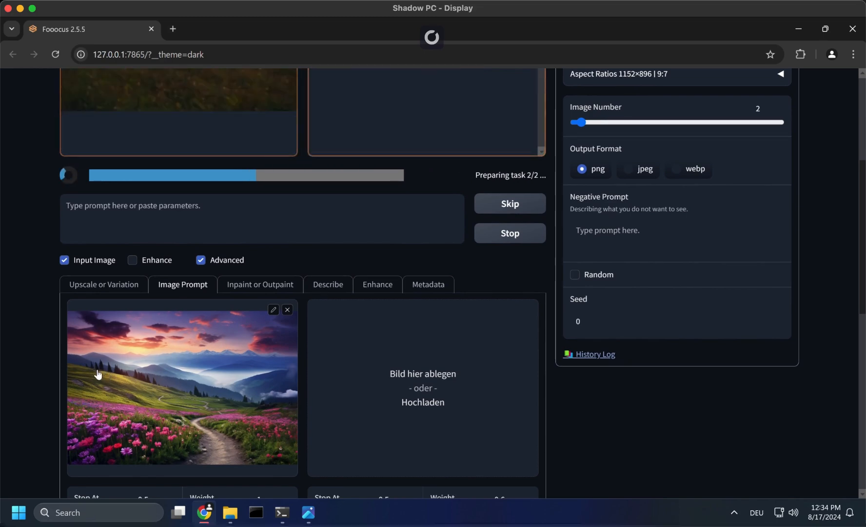
scroll(353, 417, "up", 5)
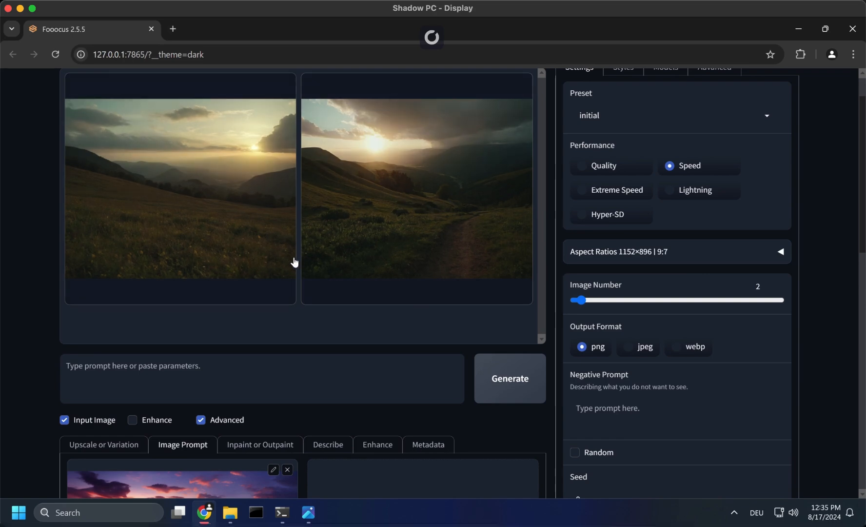
scroll(301, 399, "down", 4)
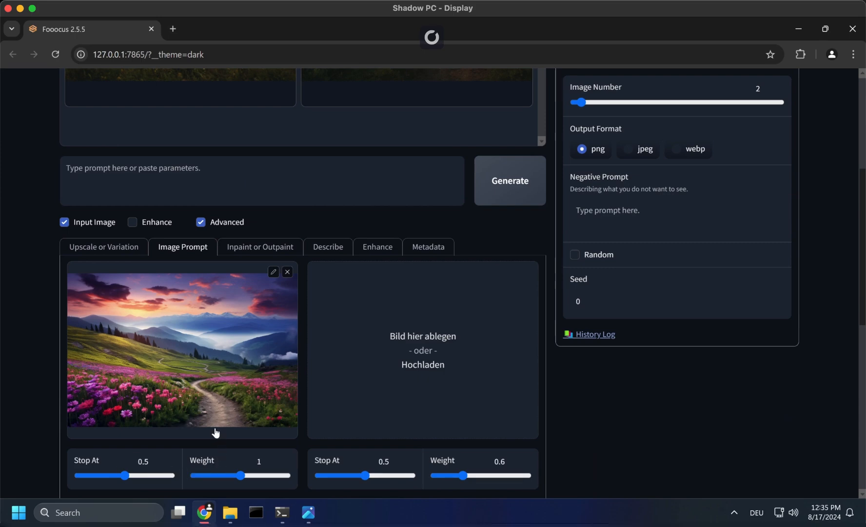
- Switch the first image prompt to CPDS and generate new images without a text prompt
scroll(229, 342, "down", 4)
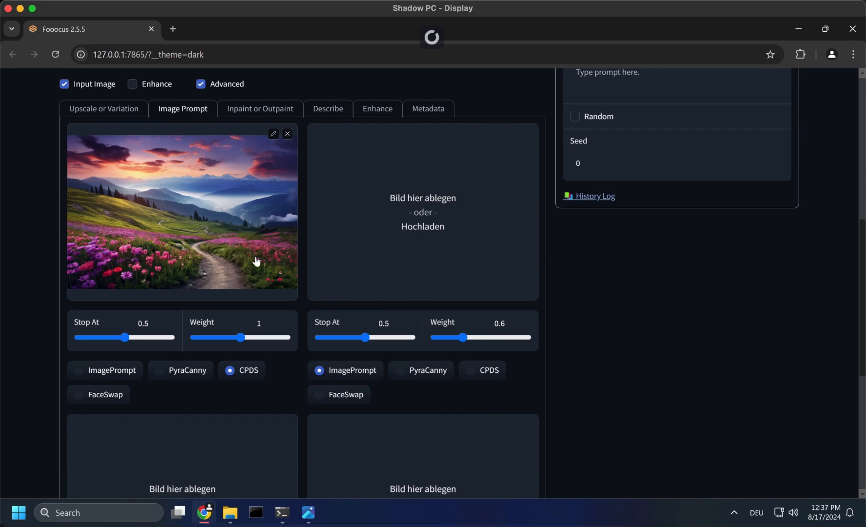
scroll(257, 262, "up", 2)
scroll(204, 394, "down", 1)
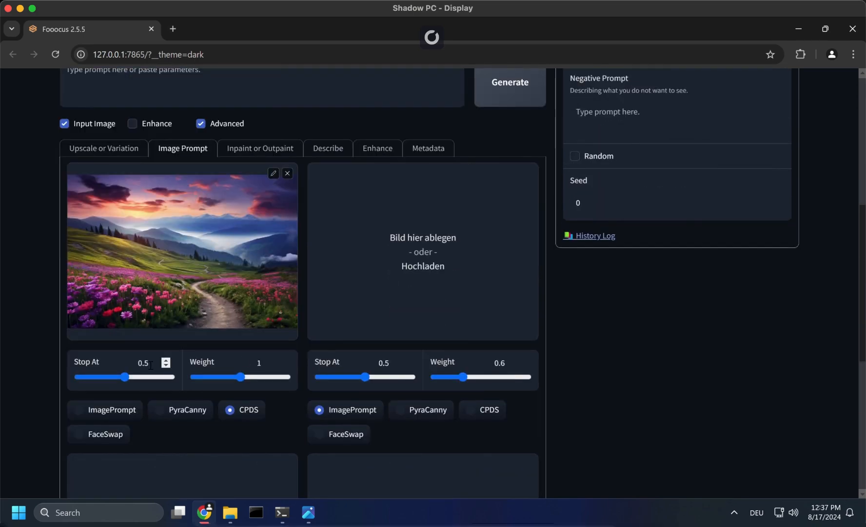
left_click(499, 88)
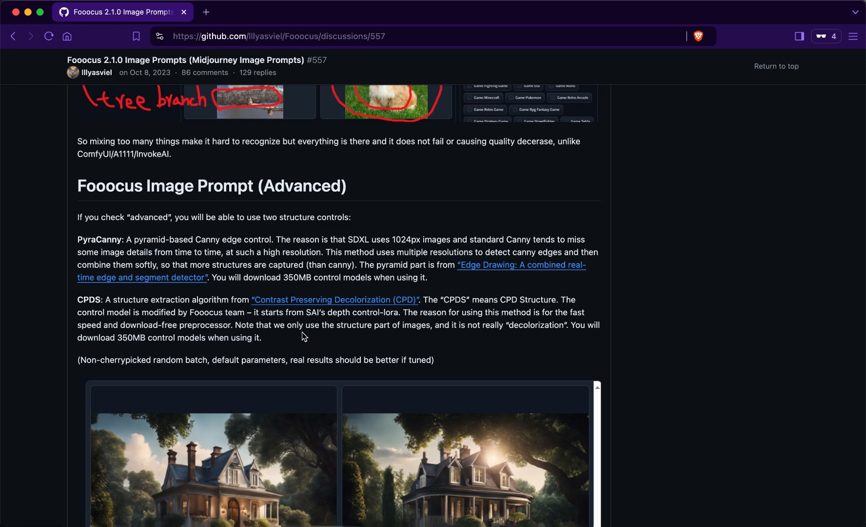
- Examine the "house in garden" PyraCanny example and its settings in the GitHub discussion
scroll(374, 409, "down", 5)
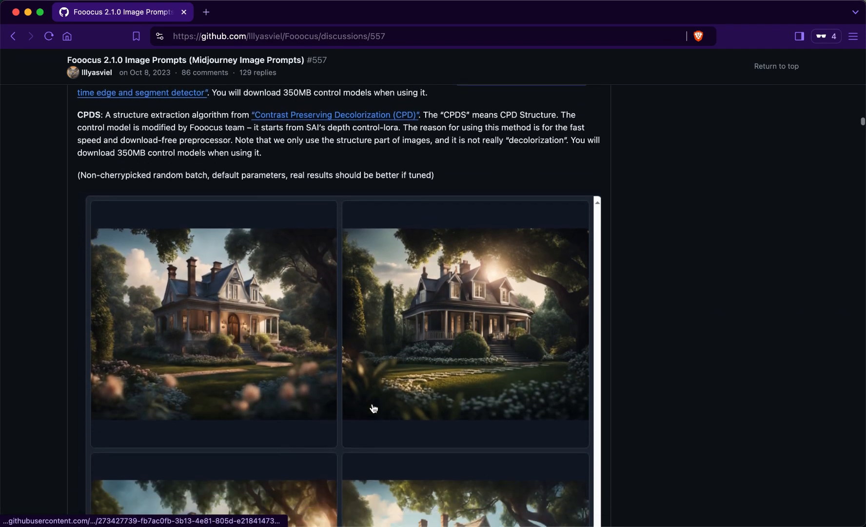
scroll(374, 408, "down", 3)
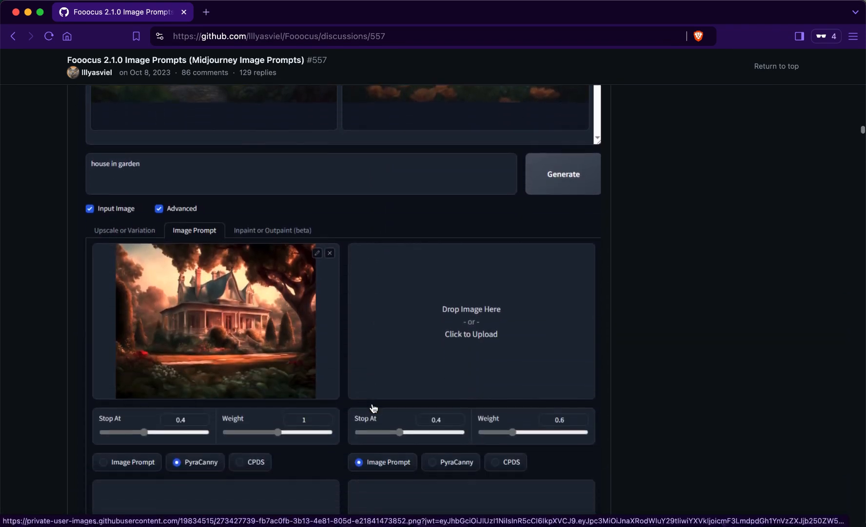
scroll(374, 408, "down", 4)
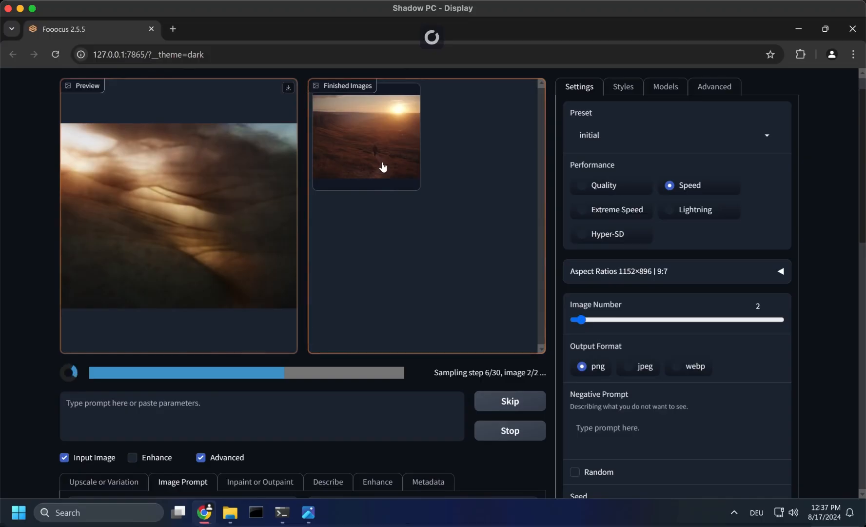
- Enlarge the images generated with CPDS in Fooocus to inspect them, and close the enlarged view
left_click(383, 166)
left_click(415, 216)
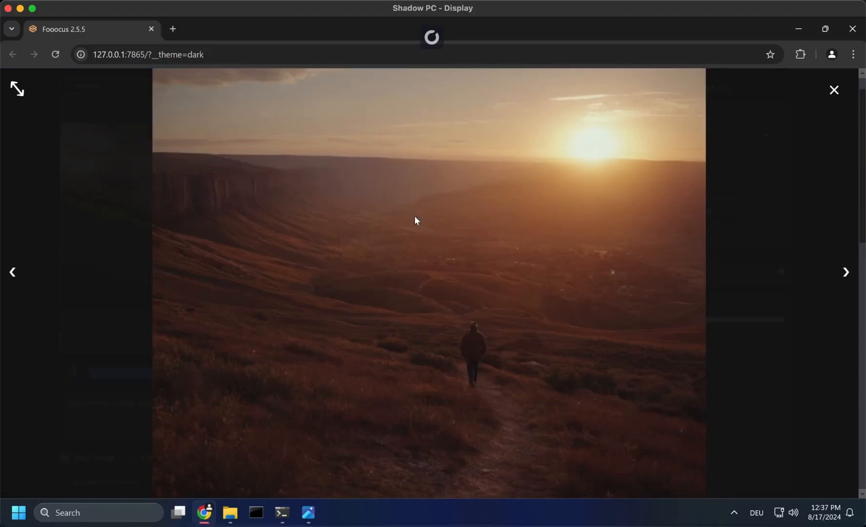
left_click(379, 297)
- Enter the text prompt "beautiful mountain path" and generate images with the CPDS image prompt
scroll(372, 349, "down", 8)
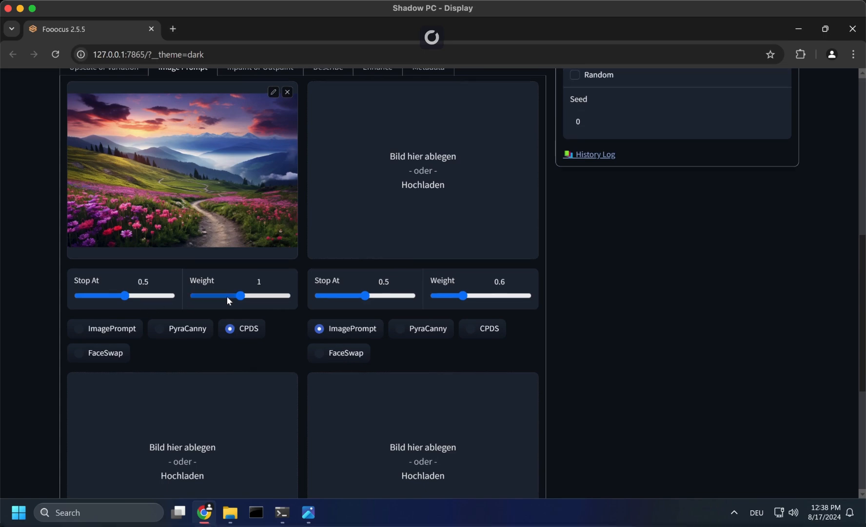
scroll(389, 224, "up", 8)
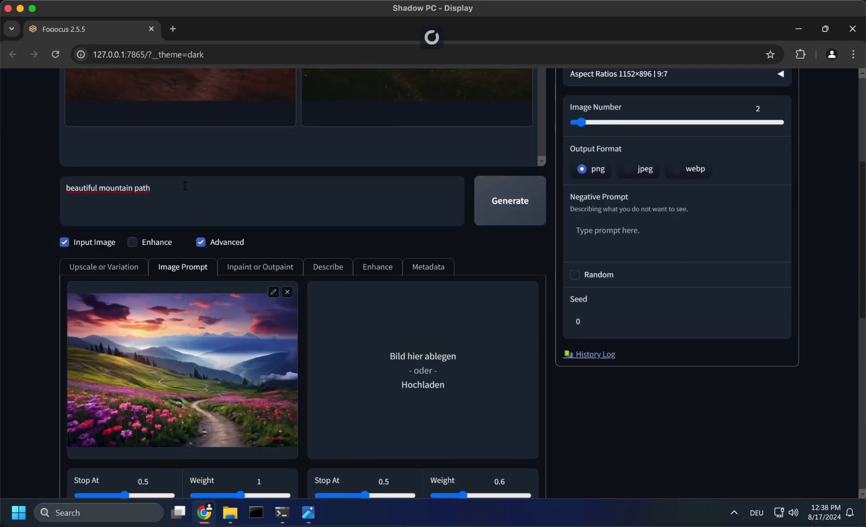
key("ctrl+Return")
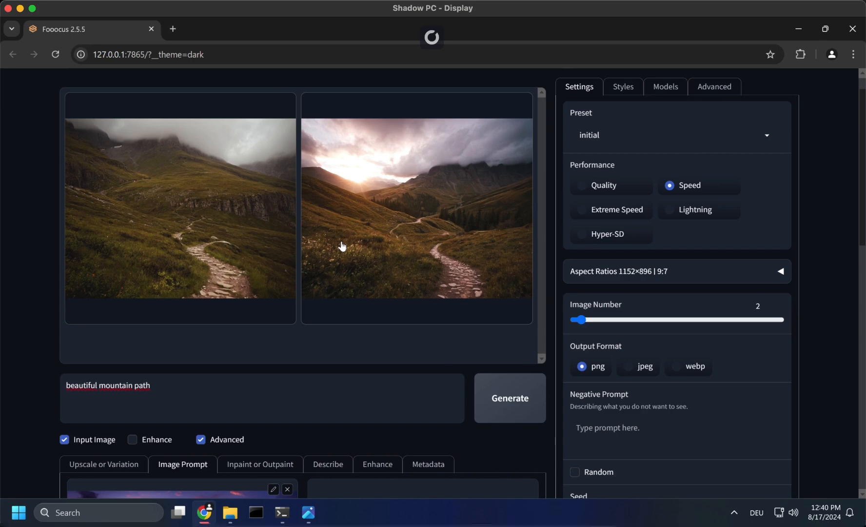
- Compare the new CPDS images with the input image and review the first slot's settings
scroll(343, 246, "down", 3)
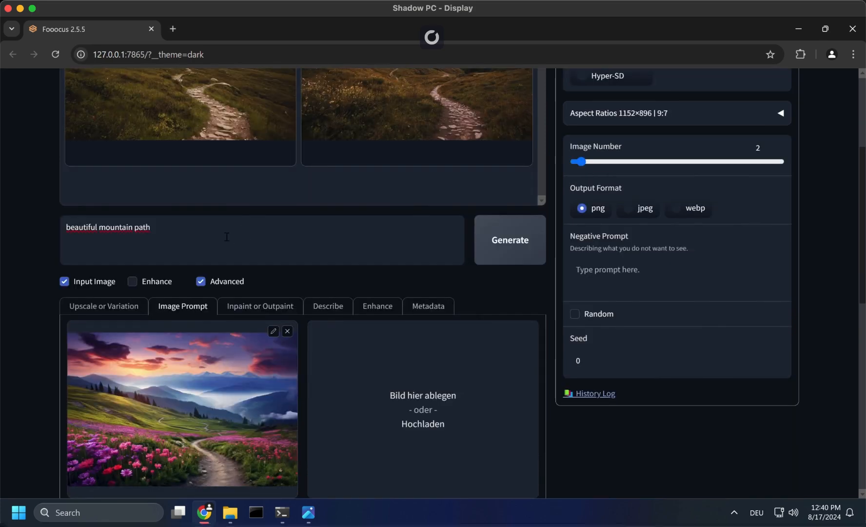
scroll(228, 322, "down", 3)
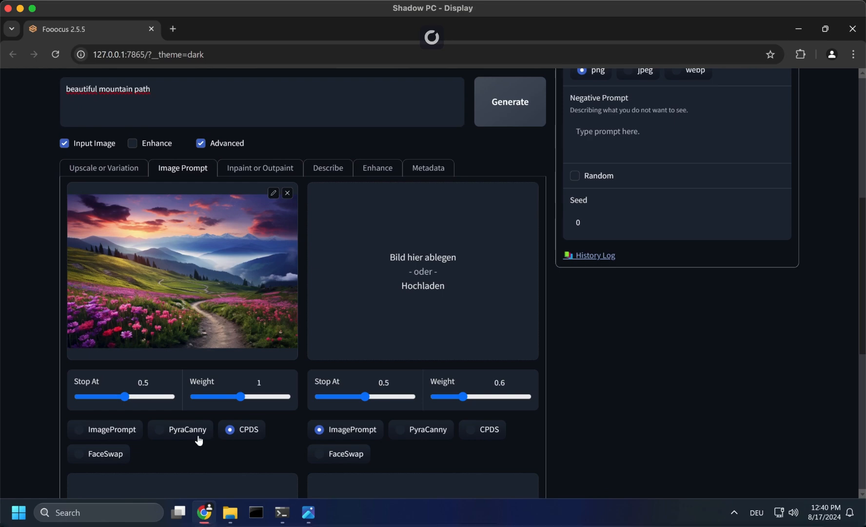
scroll(248, 287, "down", 1)
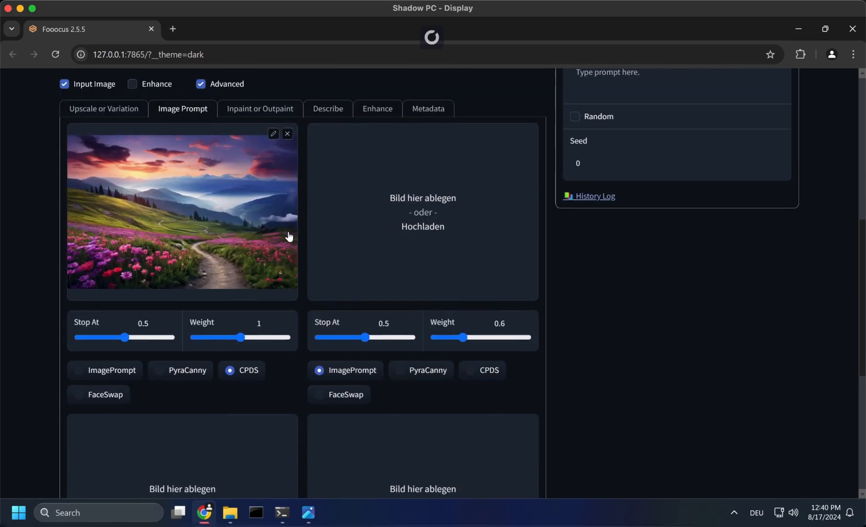
scroll(290, 236, "down", 2)
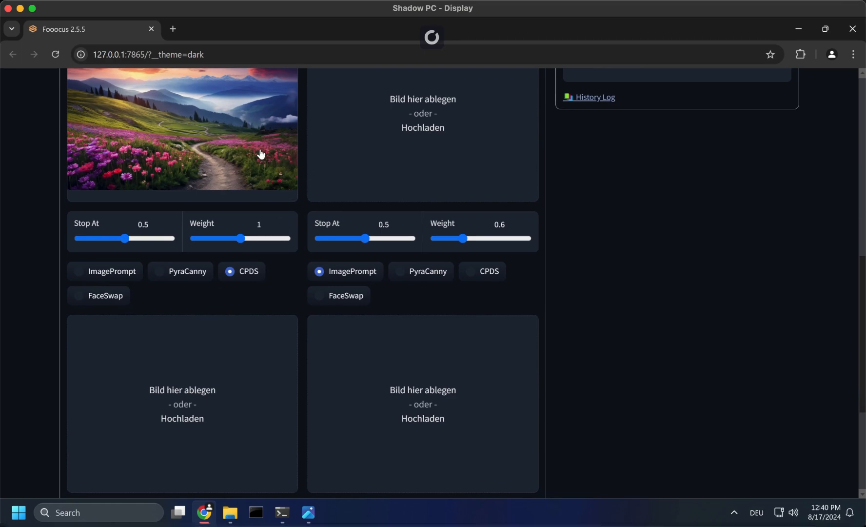
- Load the robot image into the second image prompt slot and open the remove.bg upload page
scroll(393, 338, "down", 2)
scroll(392, 339, "up", 2)
scroll(370, 396, "up", 5)
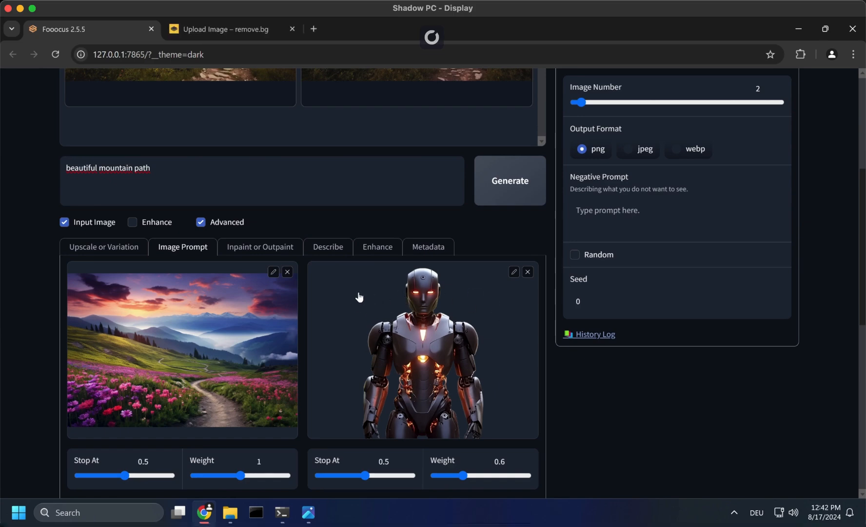
left_click(229, 30)
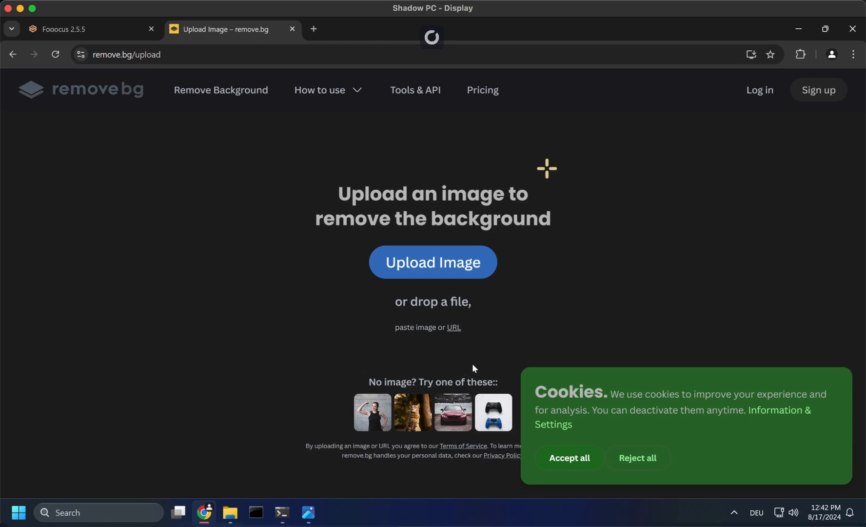
- Open the upscale.media image upscaler website in a new browser tab
key("ctrl+t")
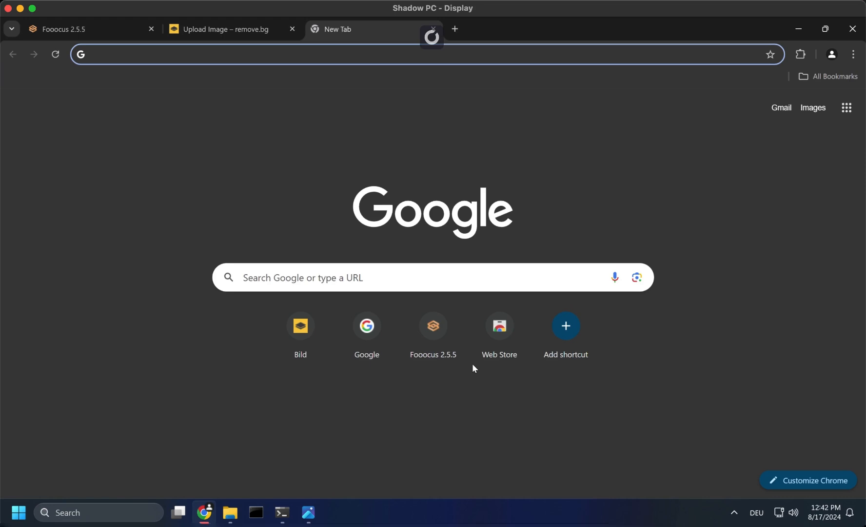
type("upscale.media")
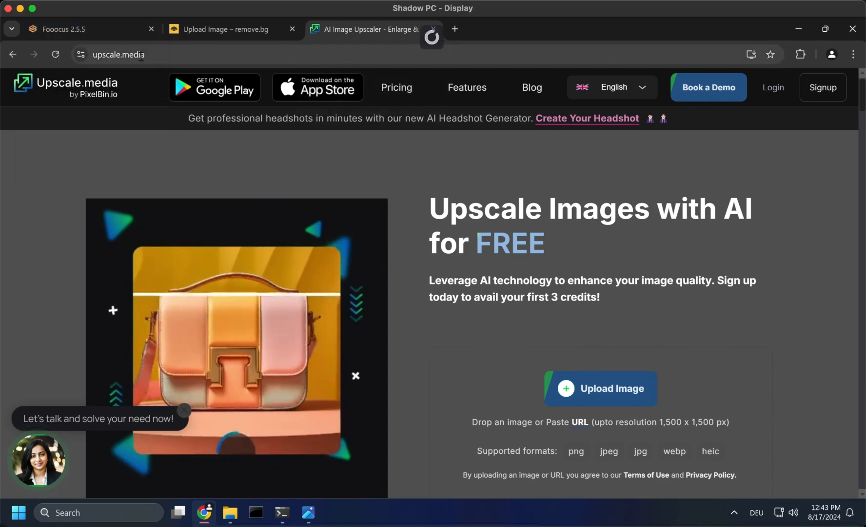
- Return to Fooocus and extend the text prompt to "robot on beautiful mountain path"
left_click(96, 31)
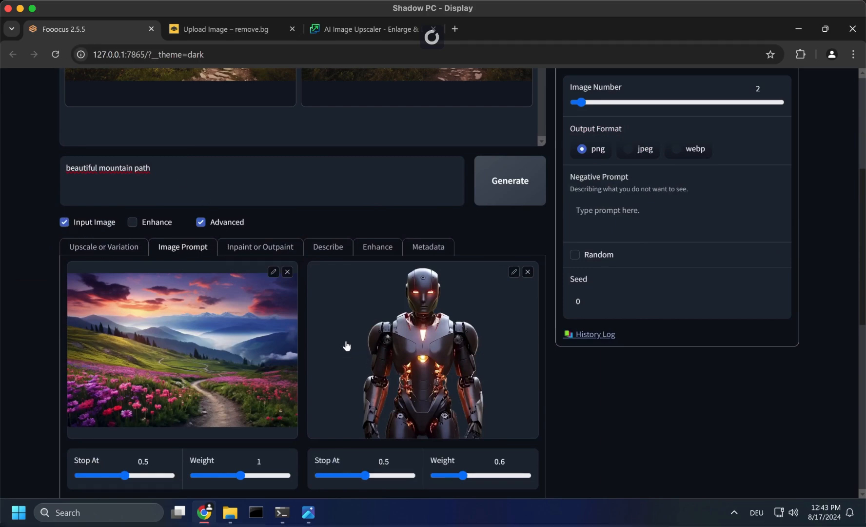
left_click(66, 168)
type("robot on")
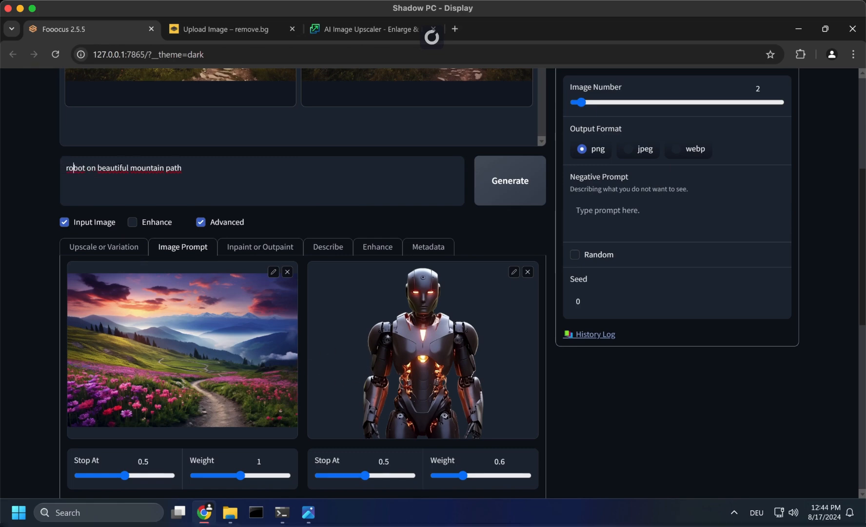
- Set the flower path picture's control type to ImagePrompt and generate the images
scroll(88, 388, "down", 2)
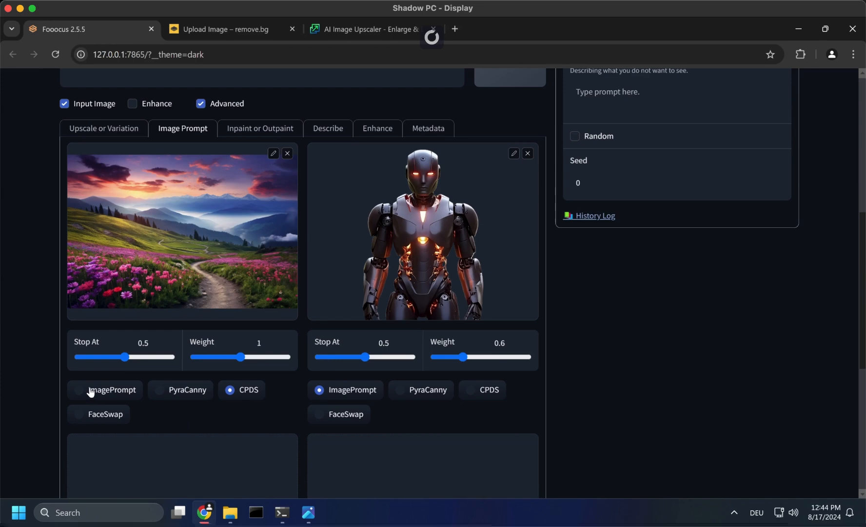
left_click(90, 391)
scroll(443, 379, "up", 3)
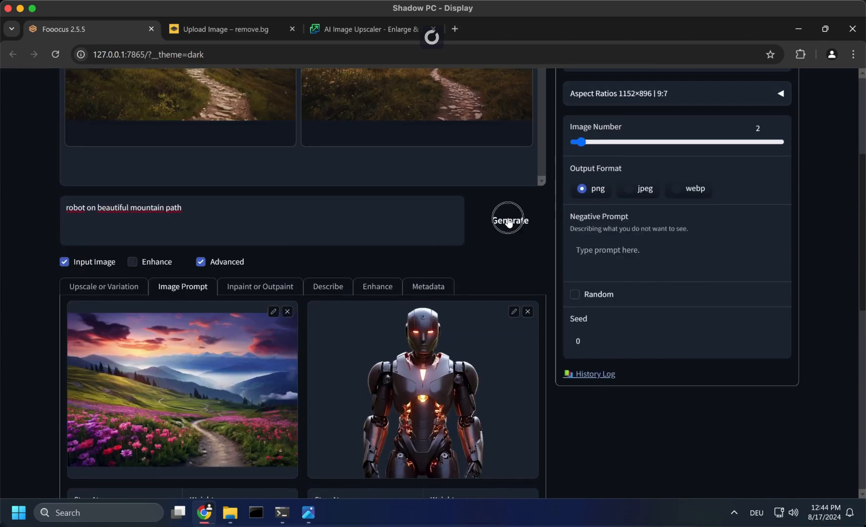
left_click(508, 219)
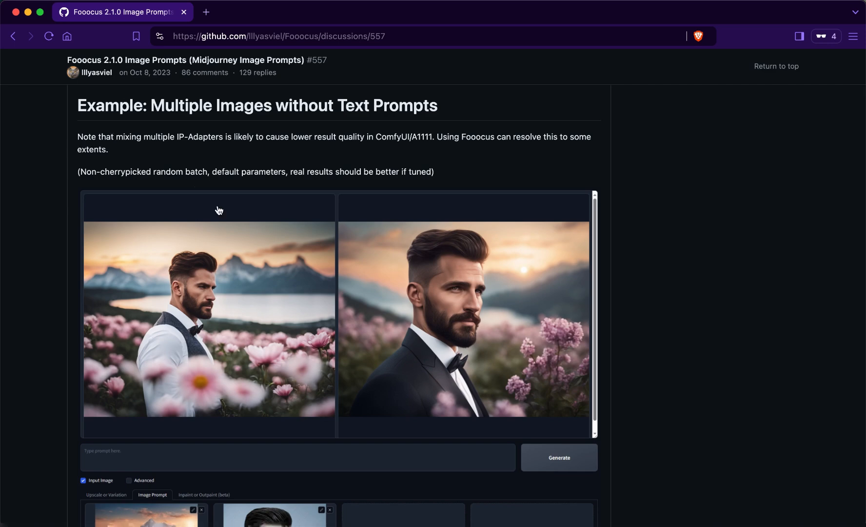
- Review the GitHub discussion's examples of combining multiple image prompts without and with text prompts
scroll(275, 327, "down", 1)
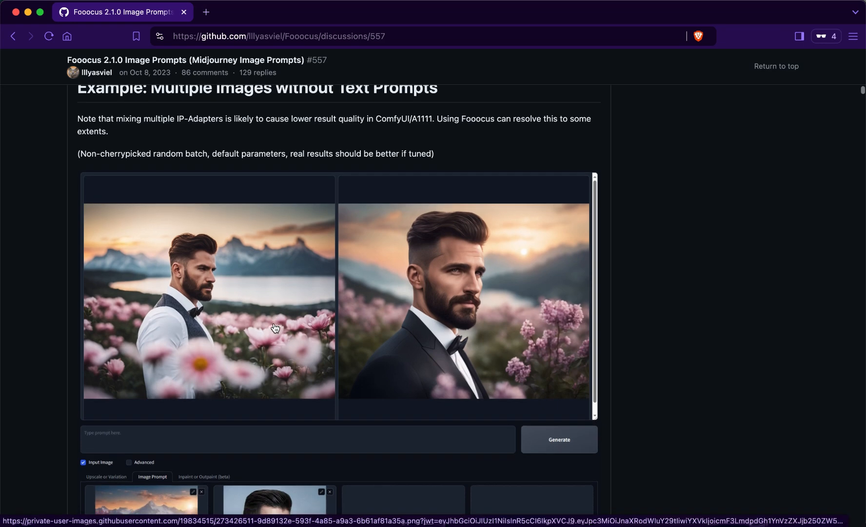
scroll(275, 327, "down", 5)
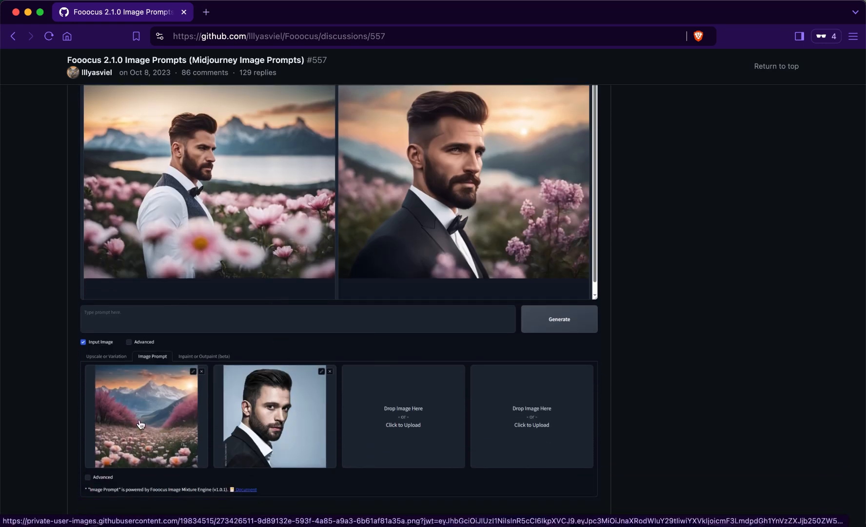
scroll(224, 281, "up", 4)
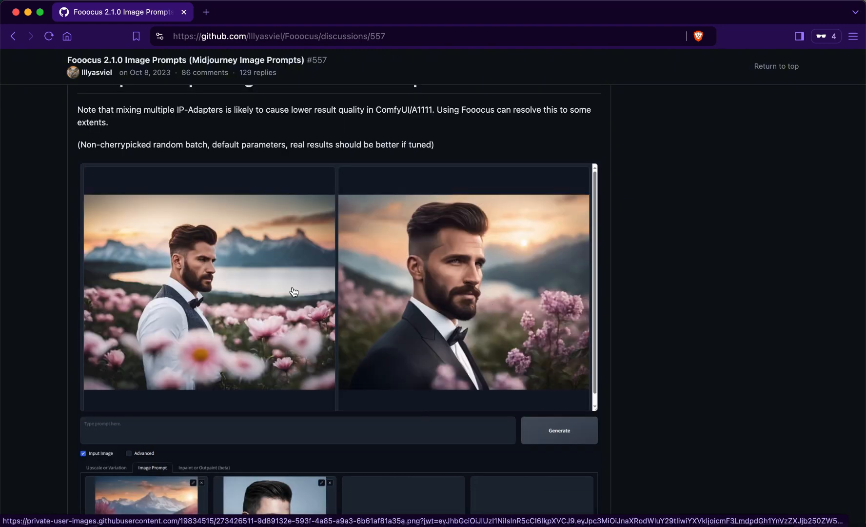
scroll(294, 291, "down", 20)
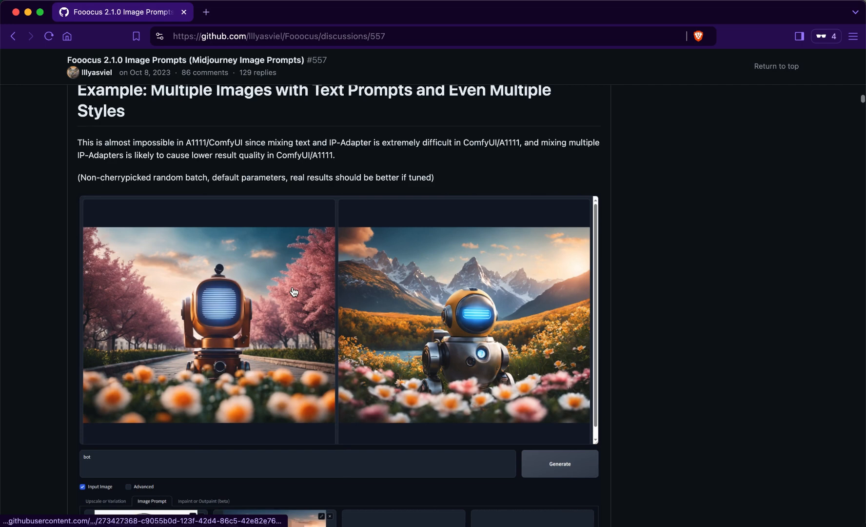
scroll(294, 292, "down", 3)
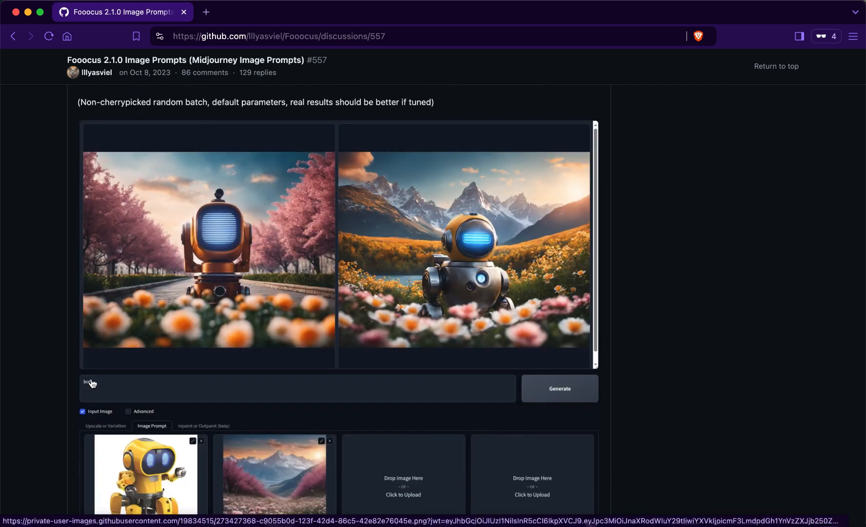
scroll(330, 272, "down", 10)
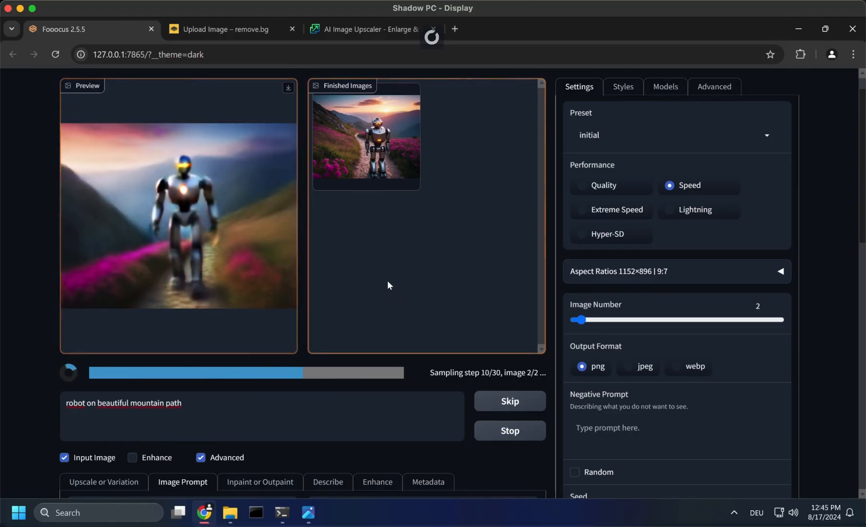
- Enlarge the first finished robot image and compare the generated results with the two input images
left_click(369, 156)
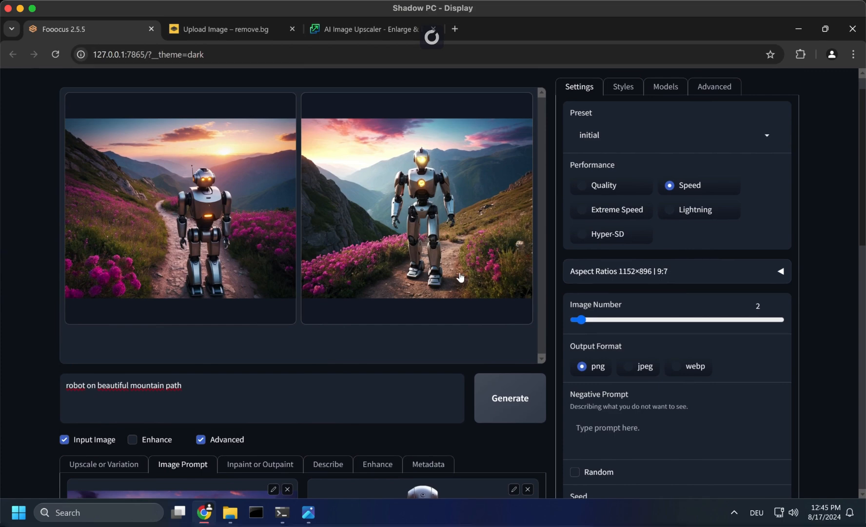
scroll(369, 240, "down", 3)
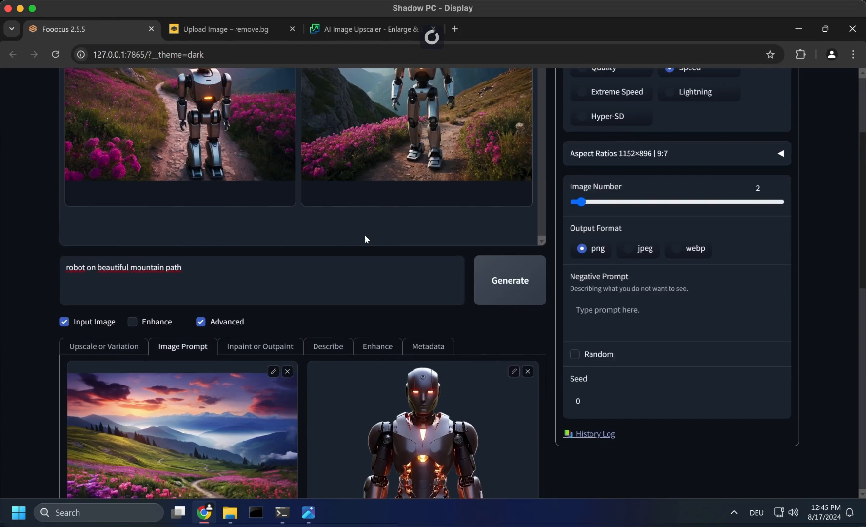
scroll(363, 224, "up", 1)
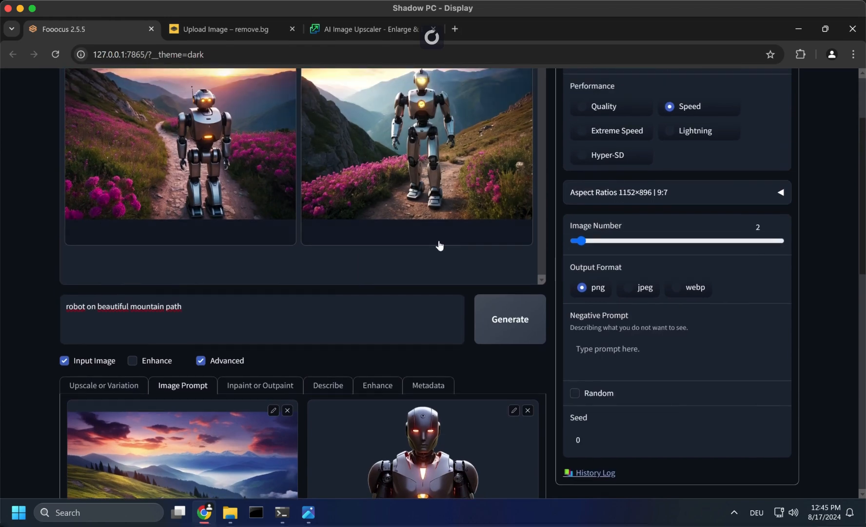
- Set the robot image prompt's Weight to 0.847 and Stop At to 0.902, and generate new images
scroll(439, 246, "down", 4)
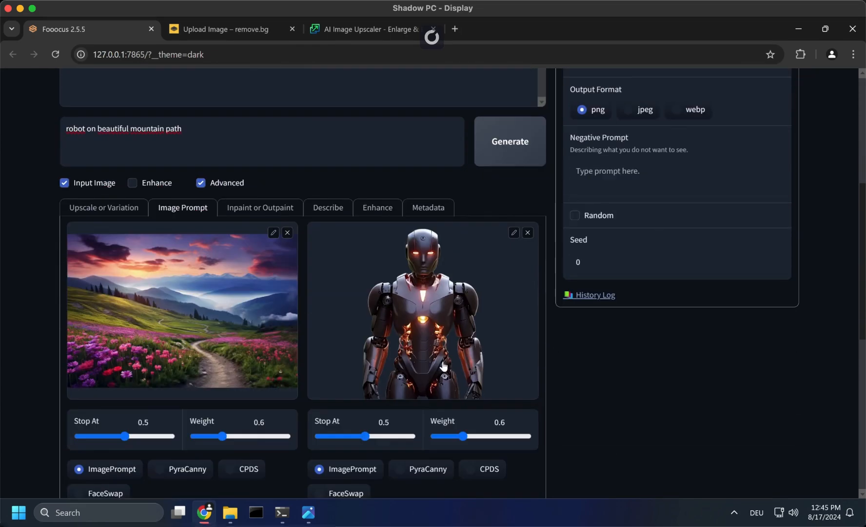
left_click_drag(462, 436, 474, 436)
left_click_drag(365, 436, 403, 435)
left_click(489, 164)
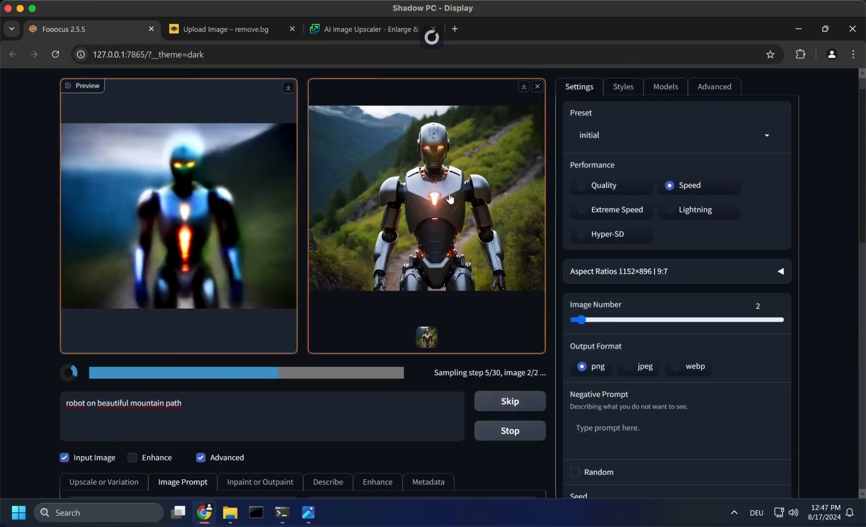
- Compare the first finished image and the running preview with the robot input image
scroll(418, 249, "down", 2)
scroll(419, 248, "down", 2)
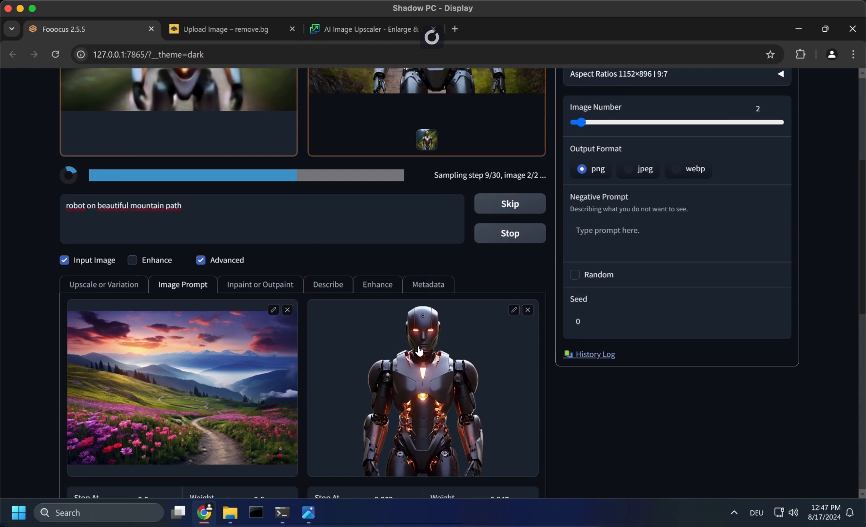
scroll(424, 293, "up", 2)
scroll(439, 381, "down", 3)
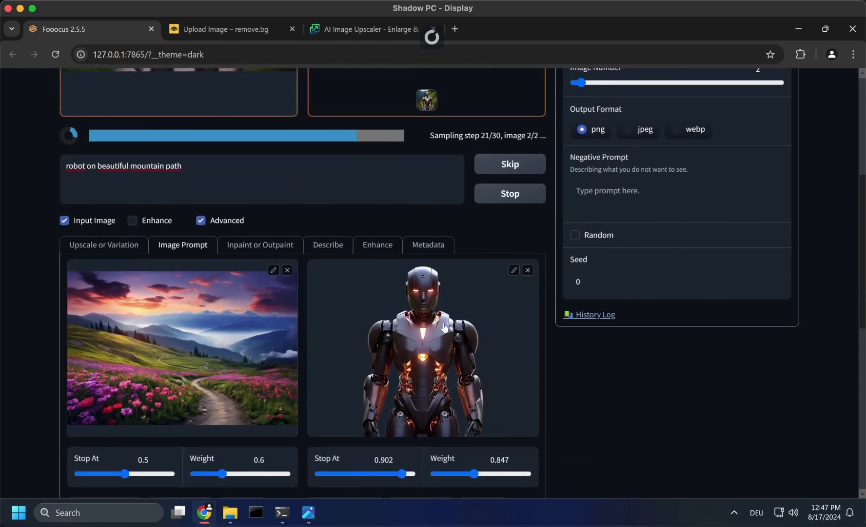
scroll(435, 419, "up", 5)
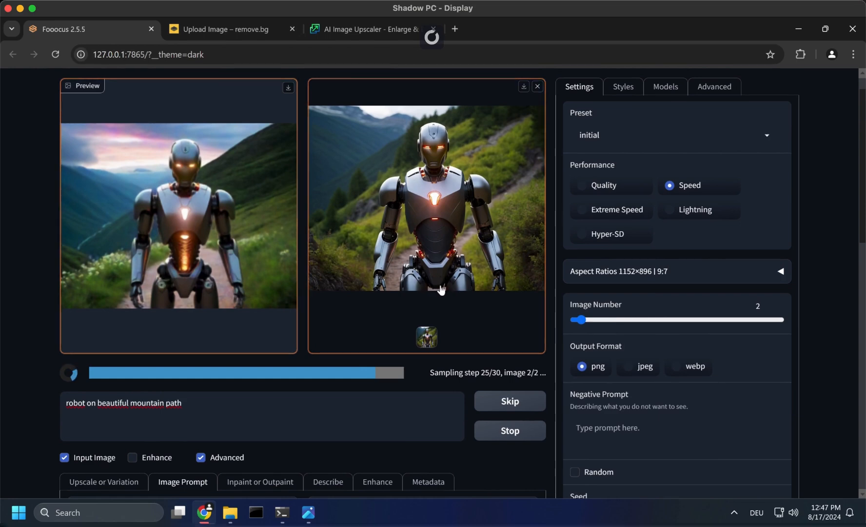
- Compare both finished robot images with the flower path and robot inputs and their Stop At and Weight settings
scroll(445, 293, "down", 8)
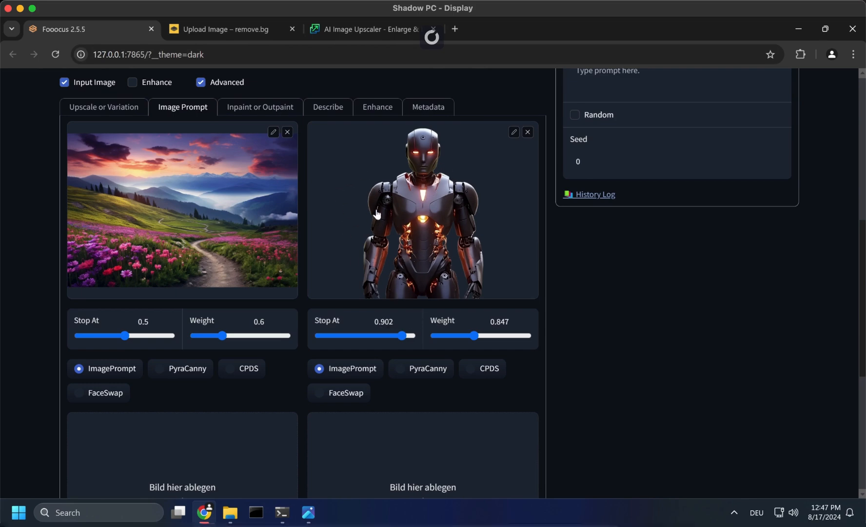
scroll(376, 213, "up", 2)
scroll(377, 213, "up", 3)
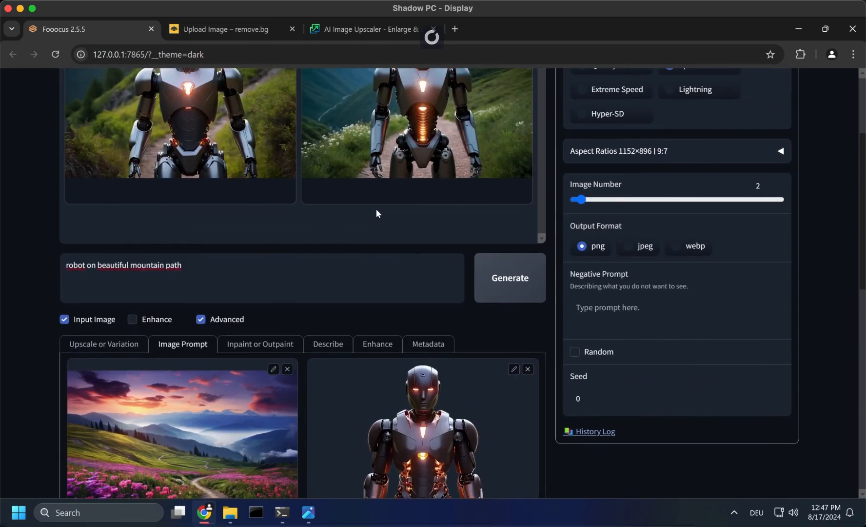
scroll(376, 213, "up", 3)
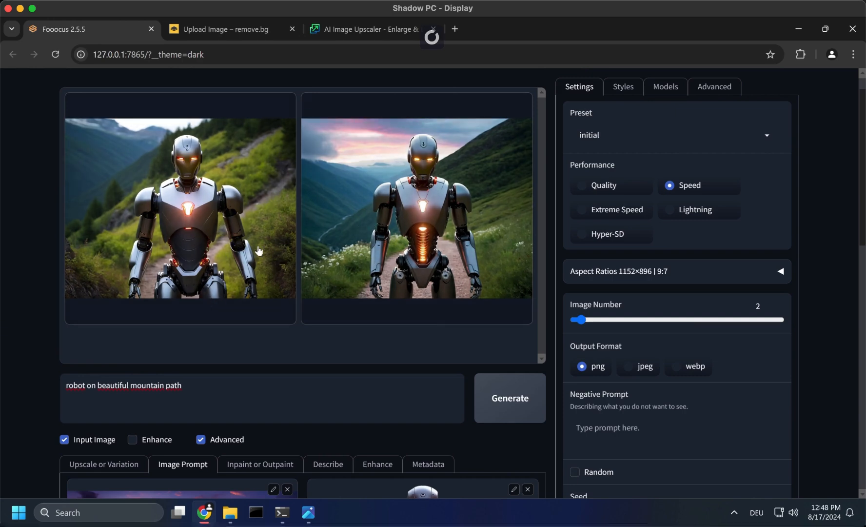
scroll(395, 286, "down", 1)
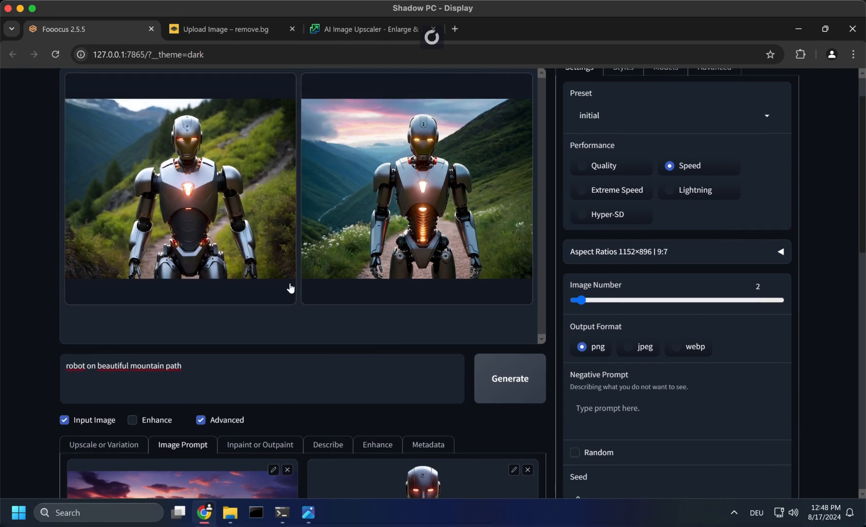
scroll(290, 290, "down", 4)
scroll(373, 393, "down", 2)
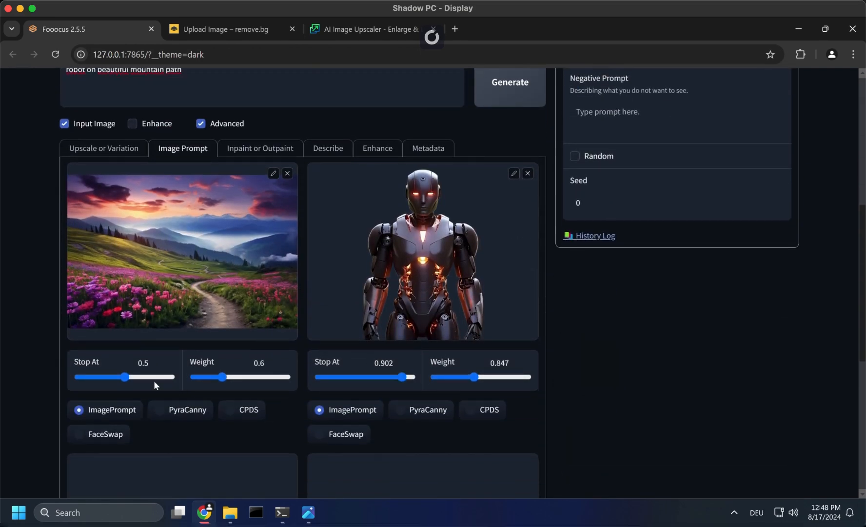
scroll(467, 332, "up", 5)
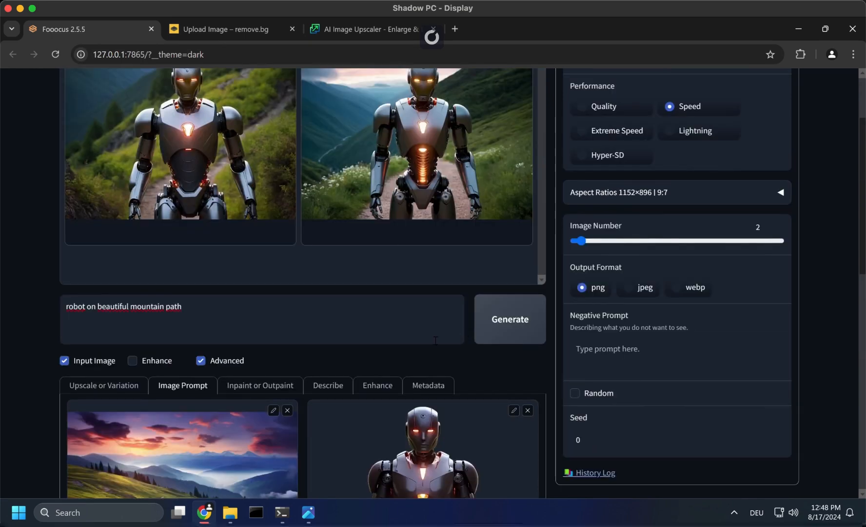
scroll(435, 340, "up", 2)
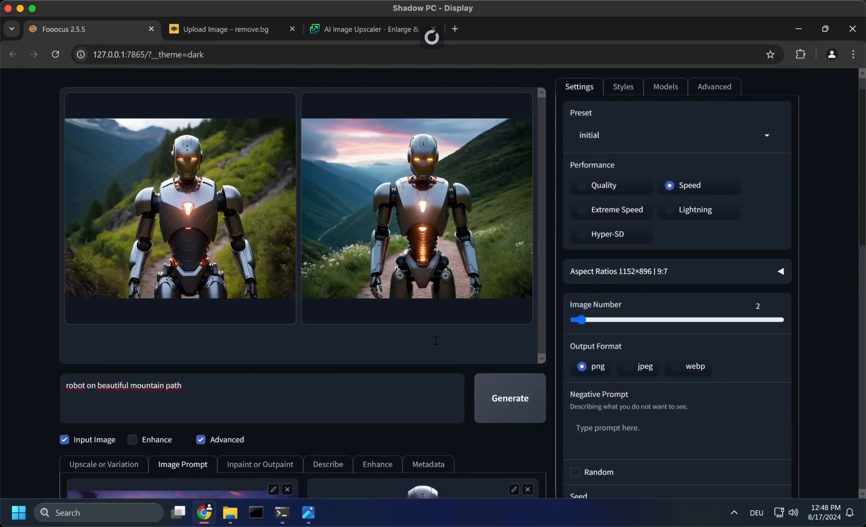